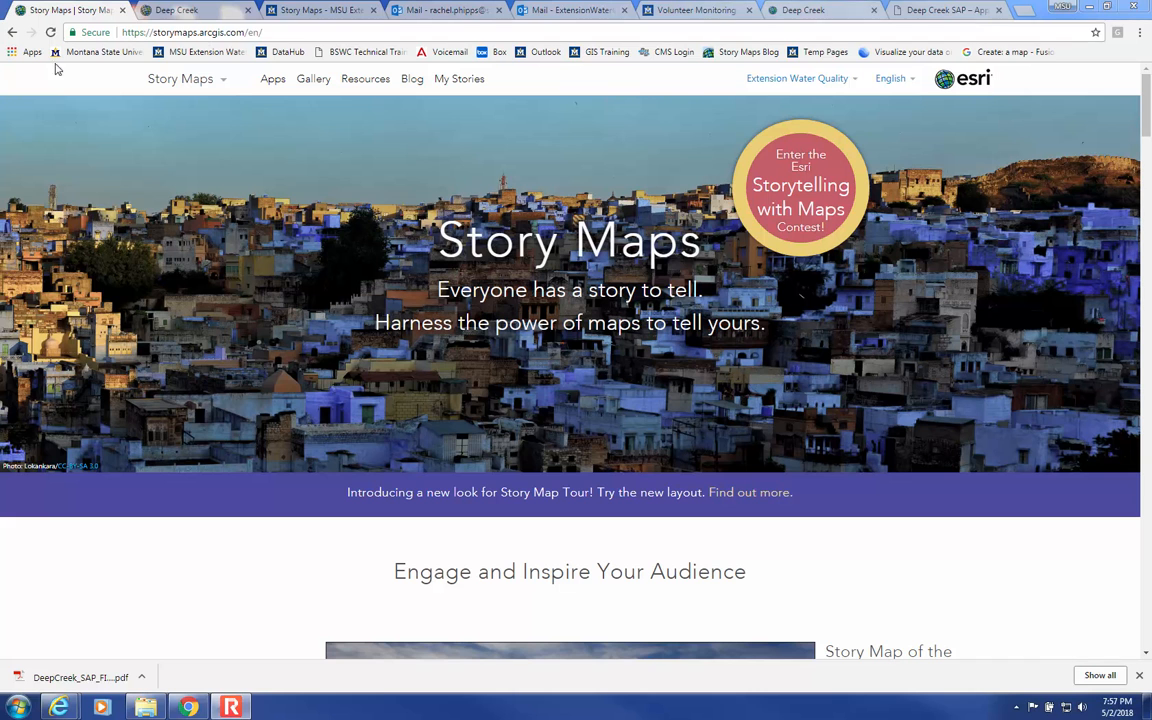
{"action": "left_click", "coordinate": [222, 32]}
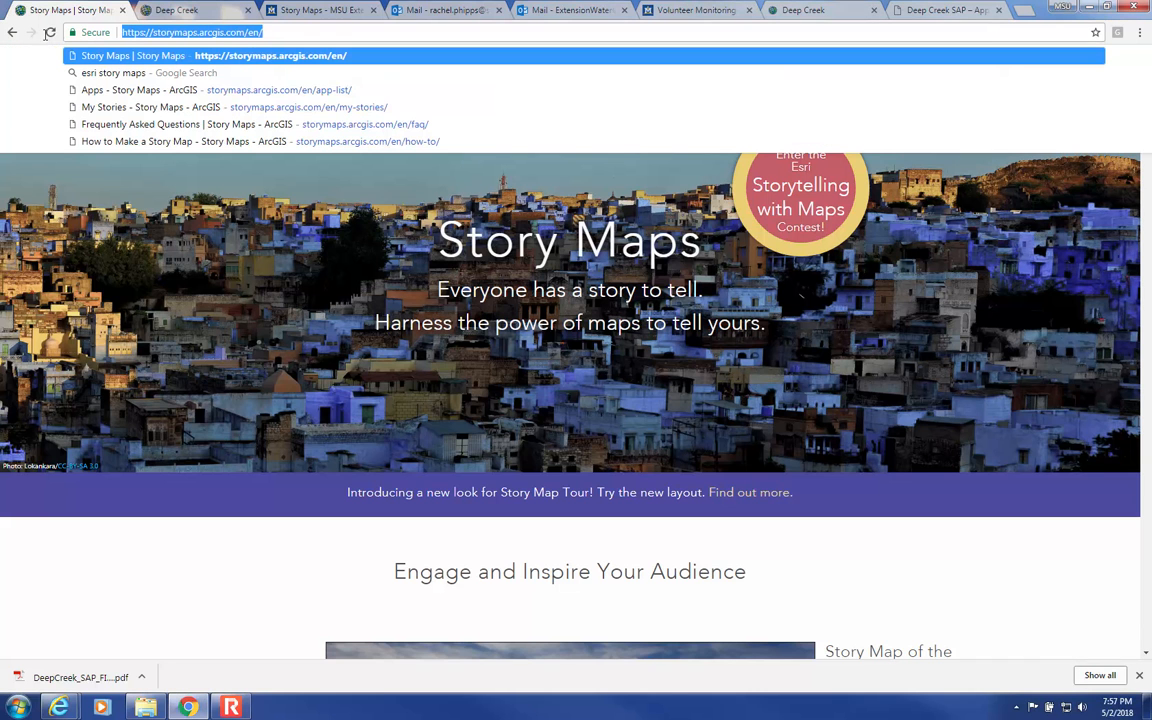
{"action": "left_click", "coordinate": [113, 640]}
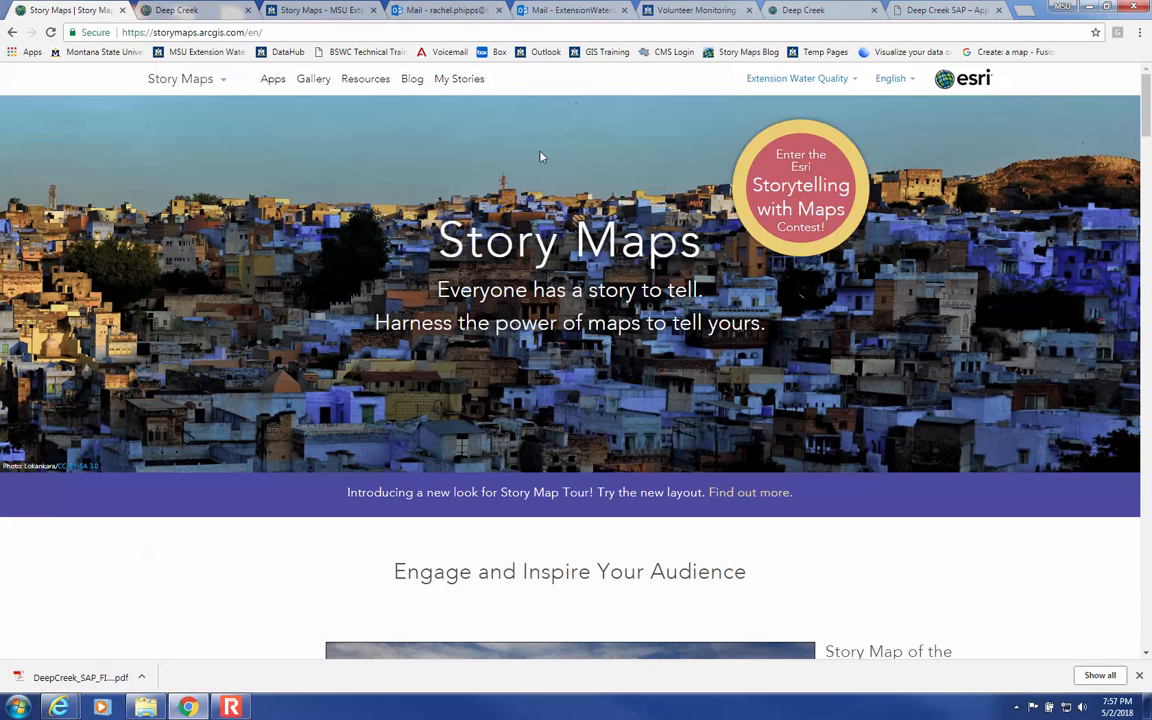
{"action": "mouse_move", "coordinate": [779, 85]}
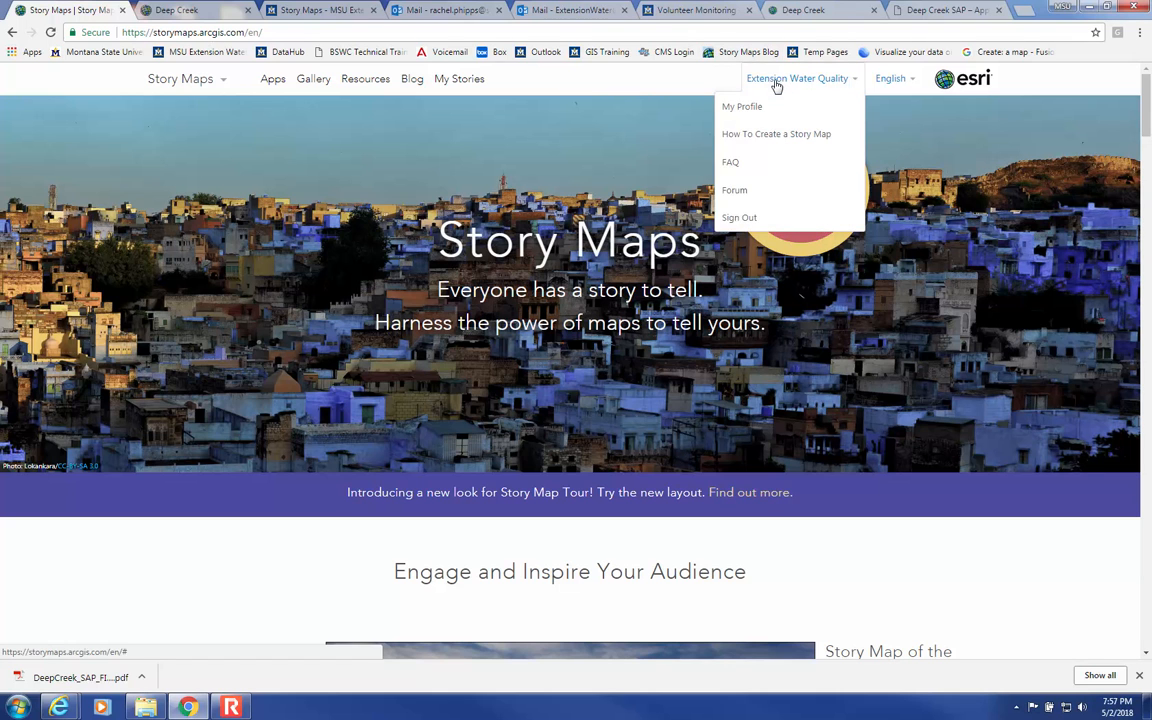
- From My Stories, create a new story with the Map Journal app using the Side Panel layout
{"action": "left_click", "coordinate": [453, 85]}
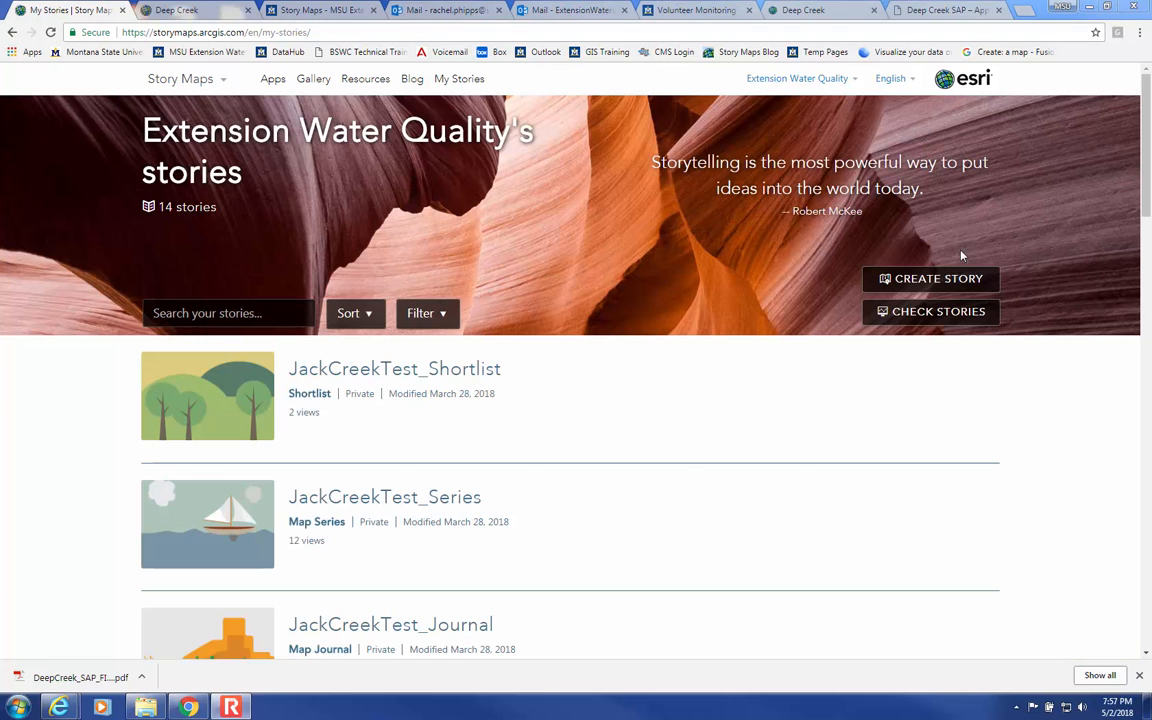
{"action": "left_click", "coordinate": [913, 285]}
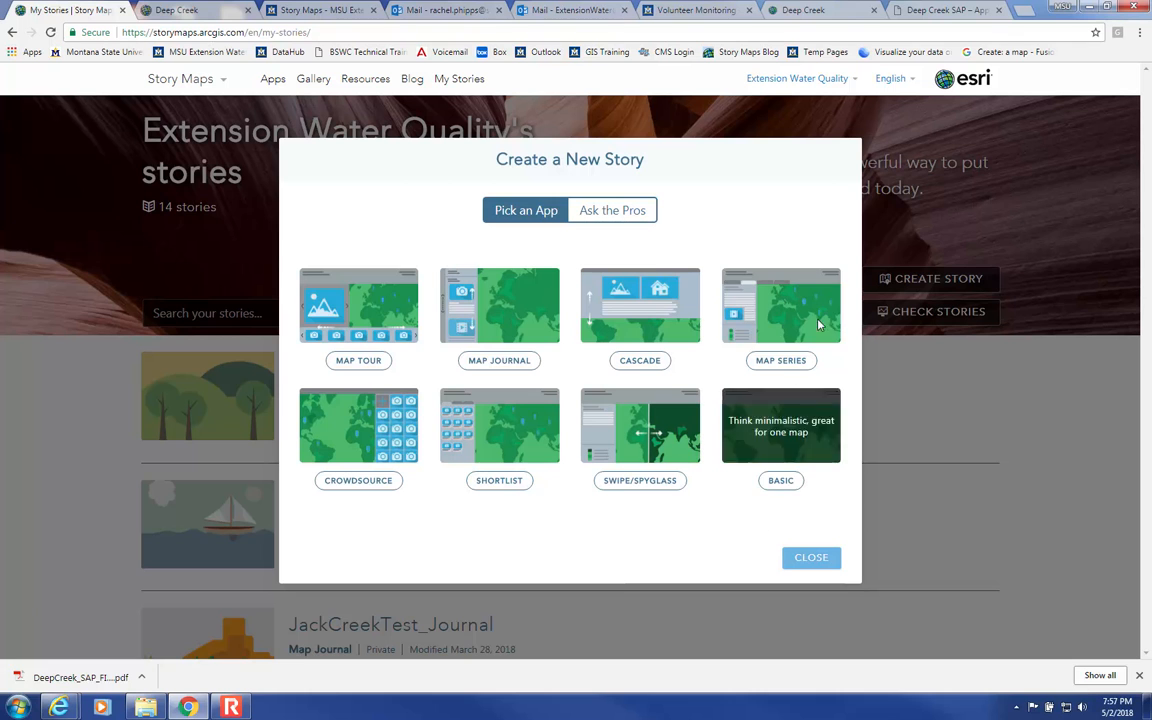
{"action": "left_click", "coordinate": [505, 366]}
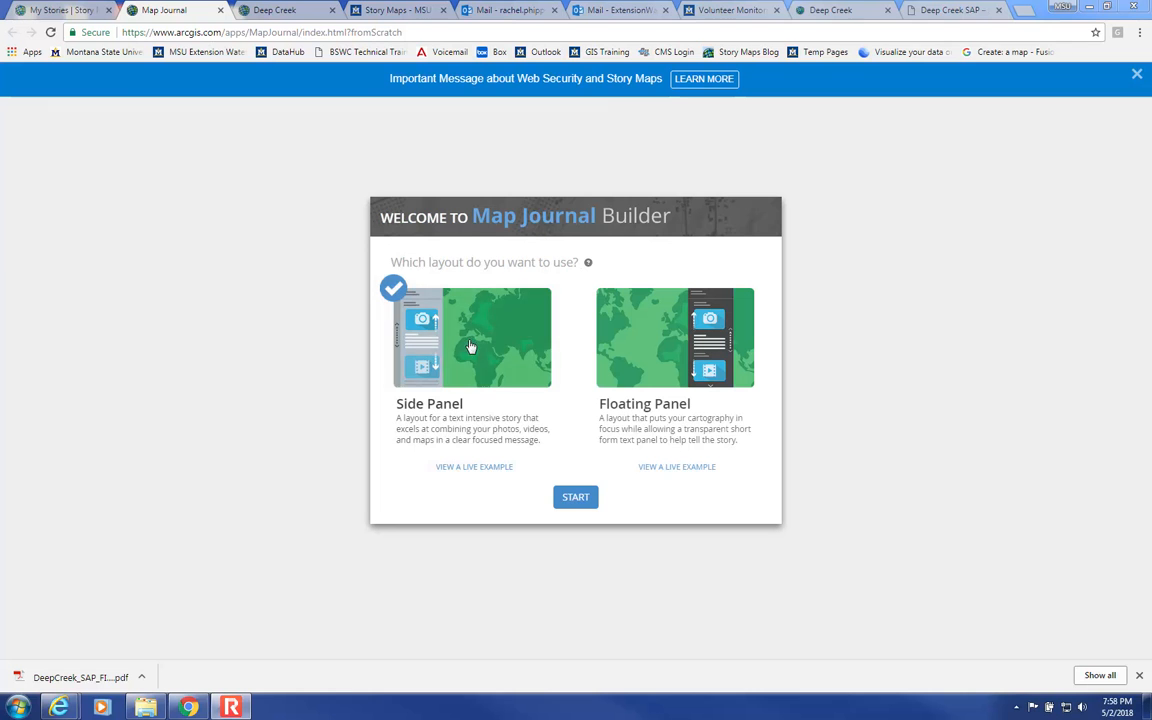
{"action": "left_click", "coordinate": [576, 500]}
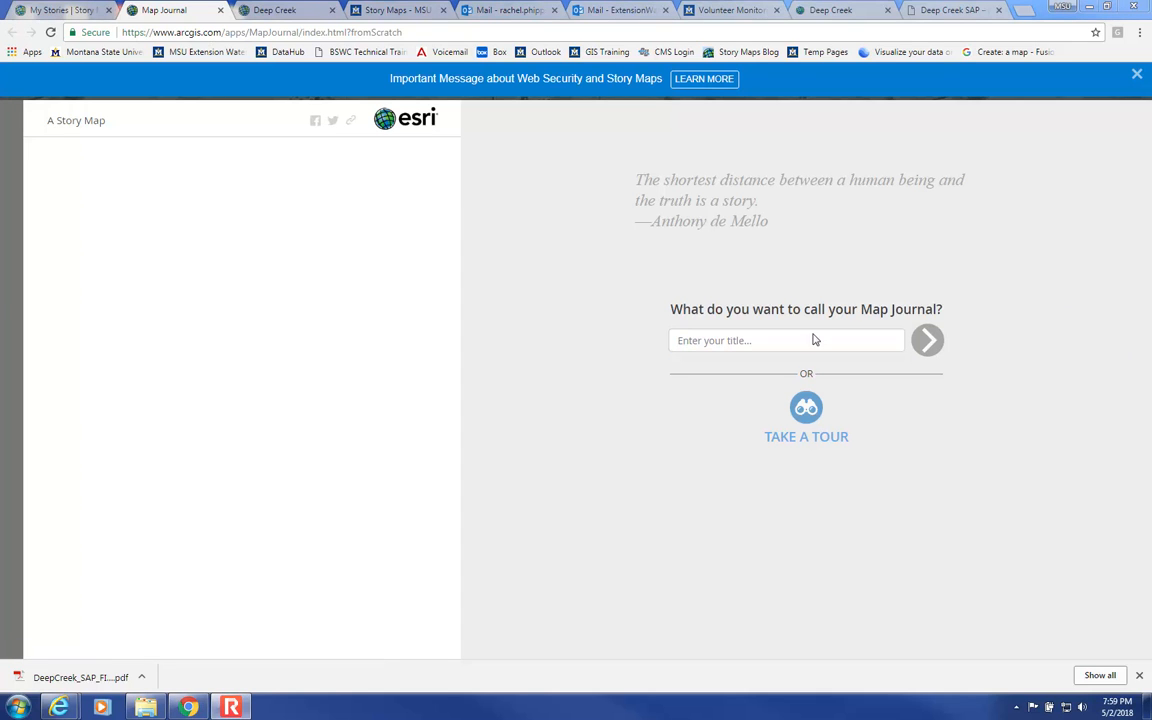
- Title the Map Journal "Deep Creek Watershed" and continue to its home section setup
{"action": "left_click", "coordinate": [776, 342]}
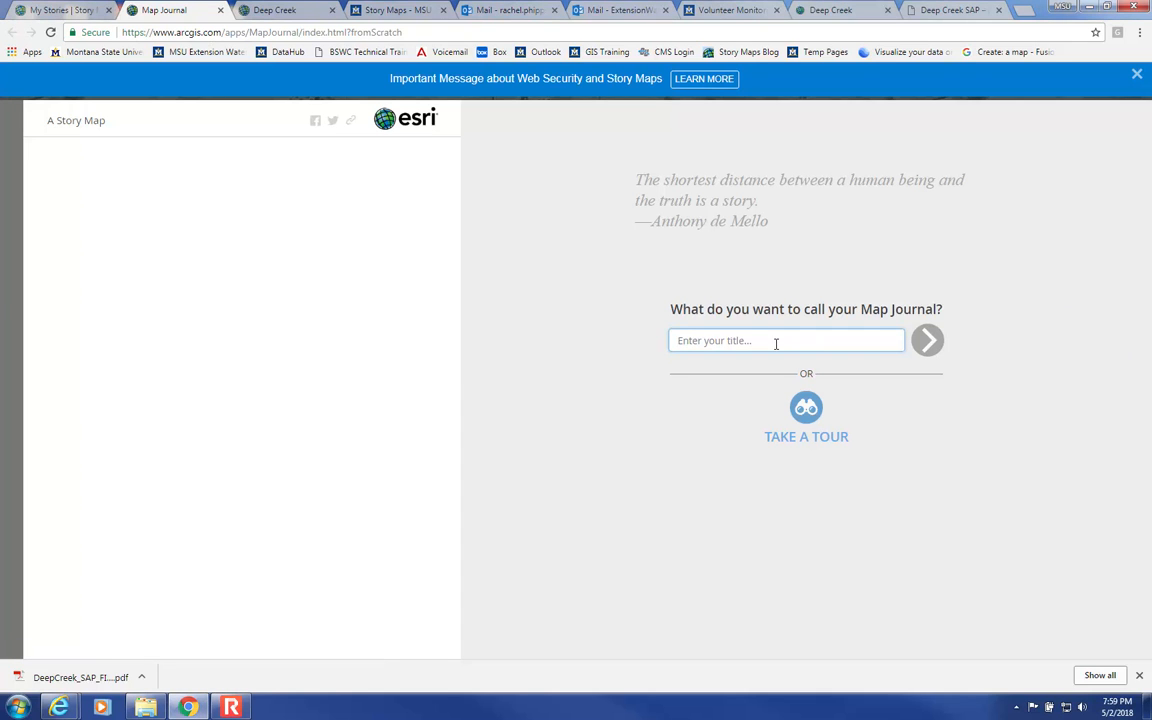
{"action": "type", "text": "Deep Creek Watershed"}
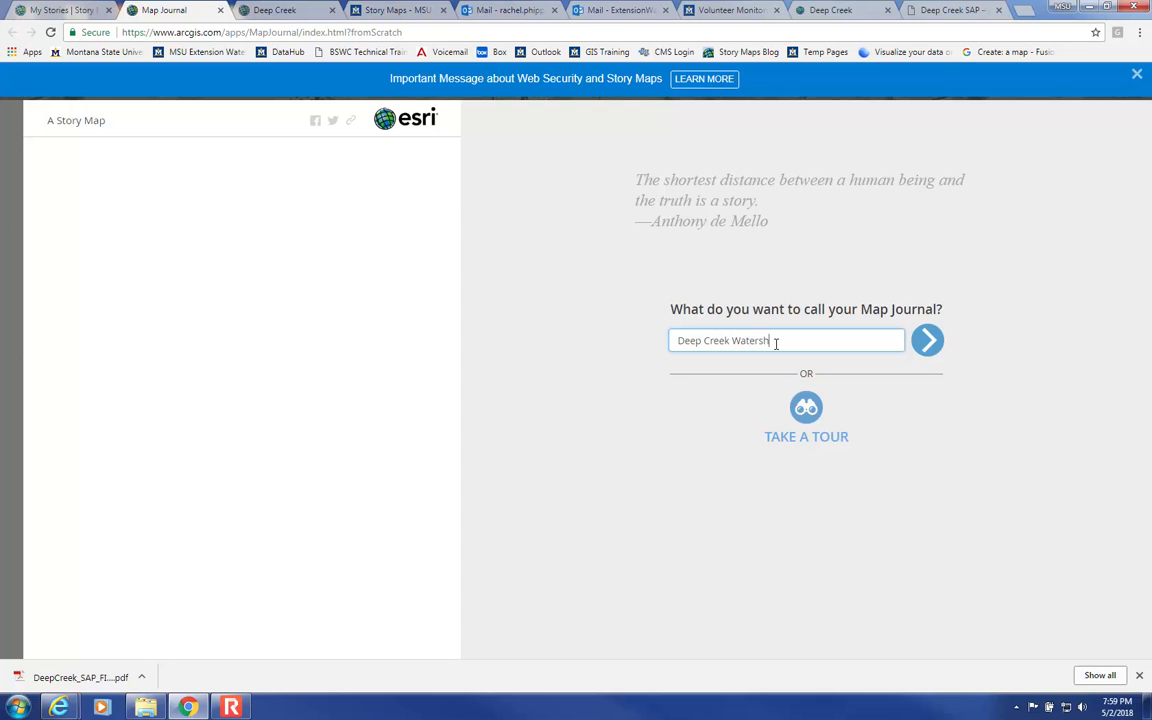
{"action": "left_click", "coordinate": [926, 345]}
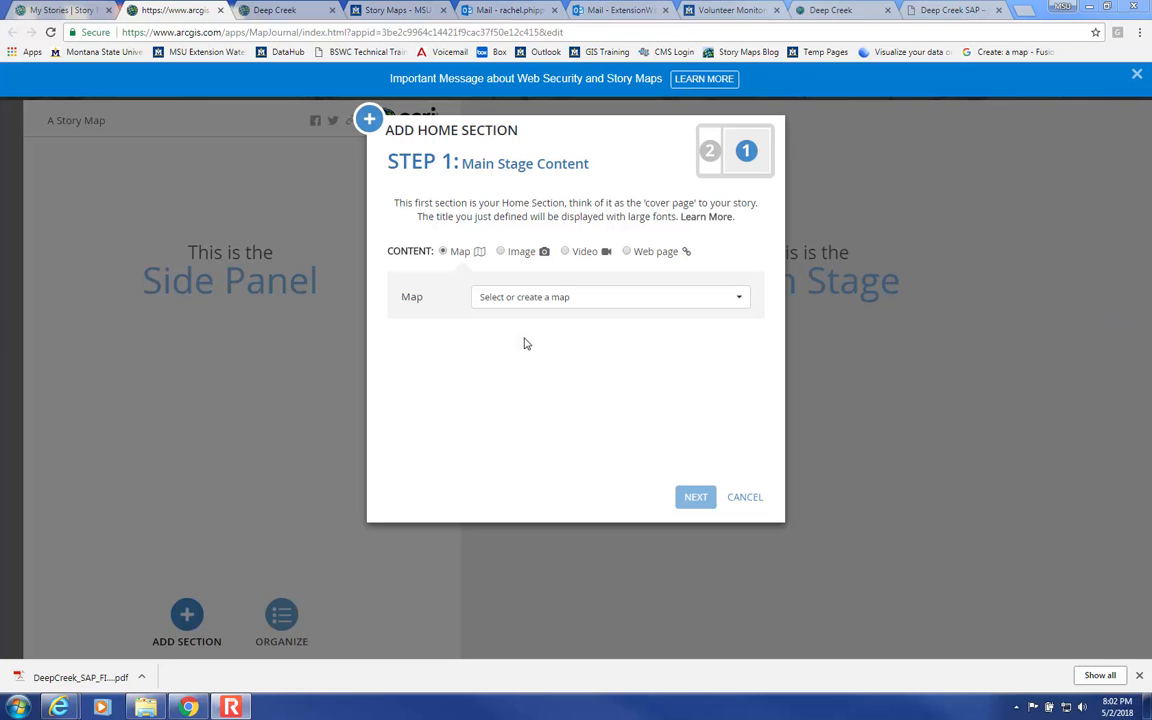
{"action": "left_click", "coordinate": [501, 253]}
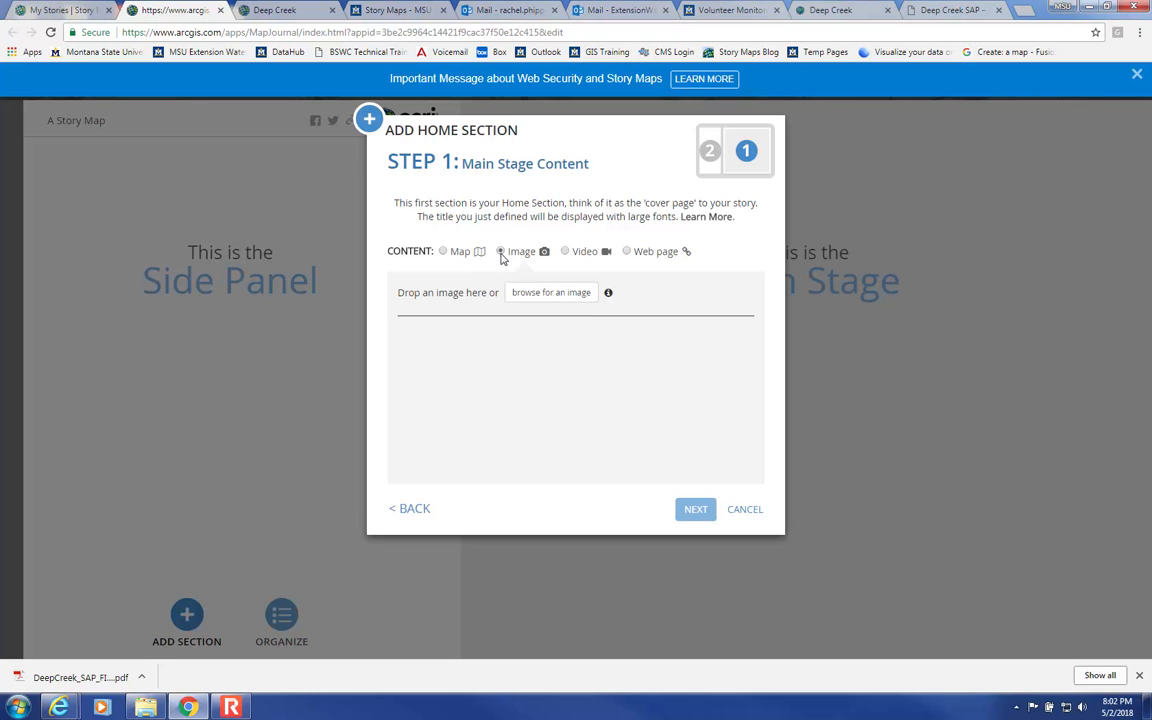
{"action": "left_click", "coordinate": [530, 296]}
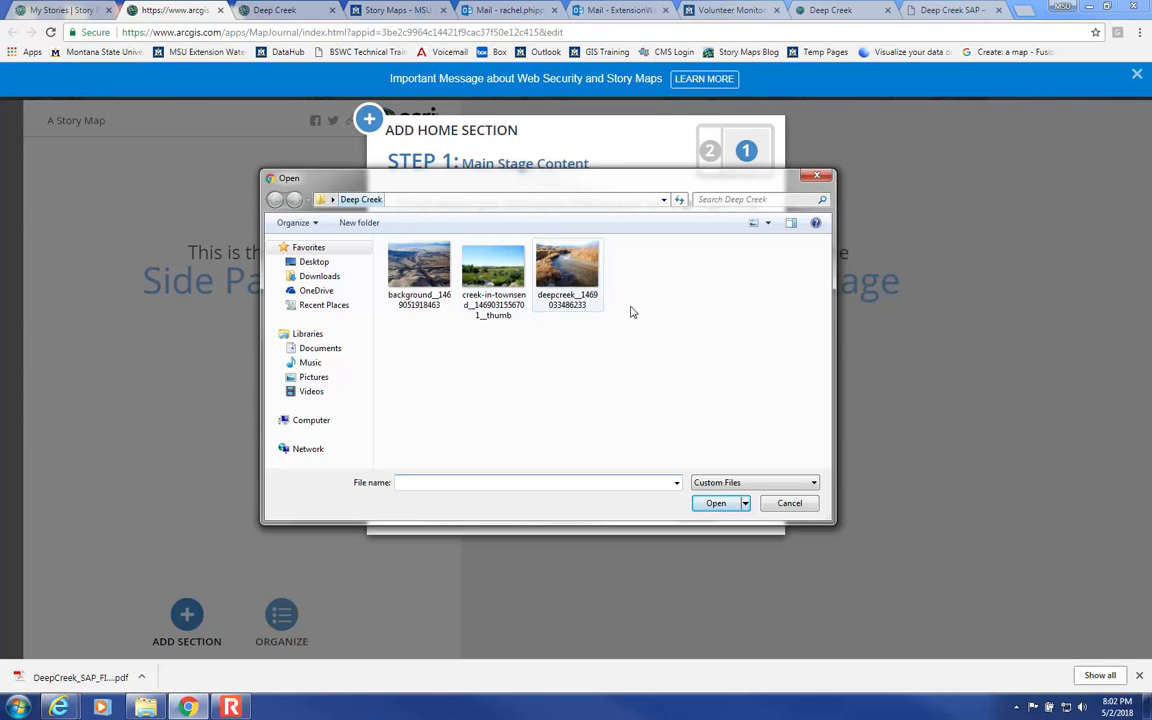
{"action": "left_click", "coordinate": [567, 272]}
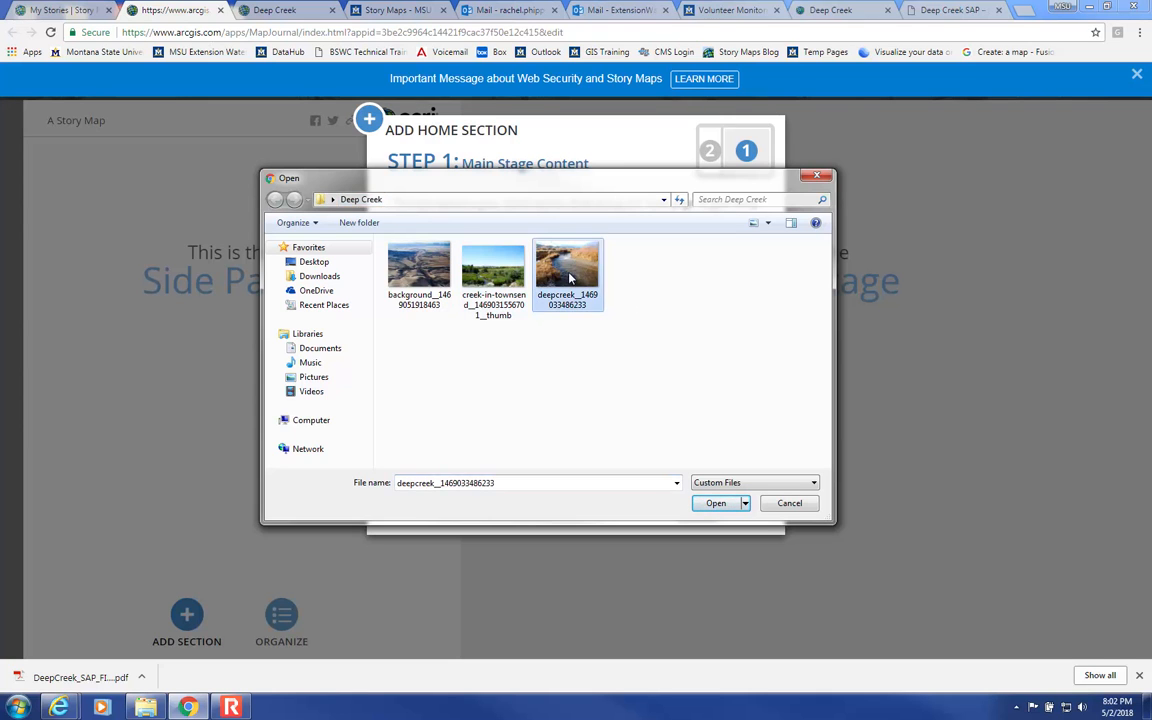
{"action": "left_click", "coordinate": [716, 504]}
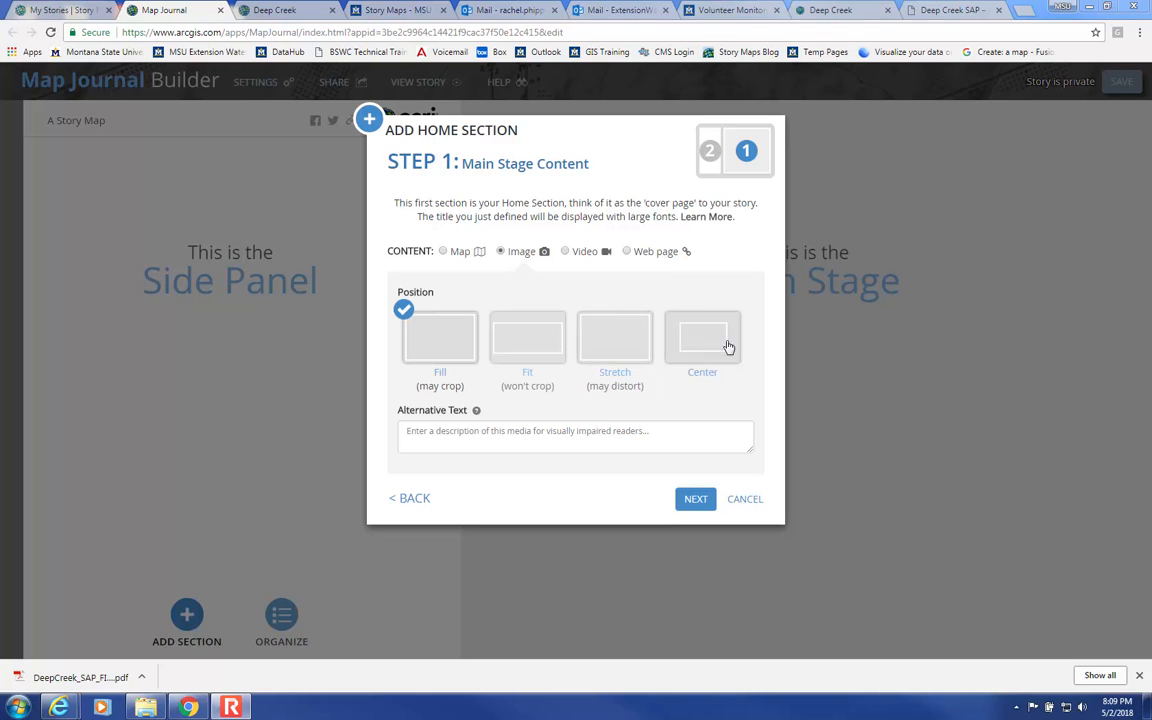
{"action": "left_click", "coordinate": [695, 502]}
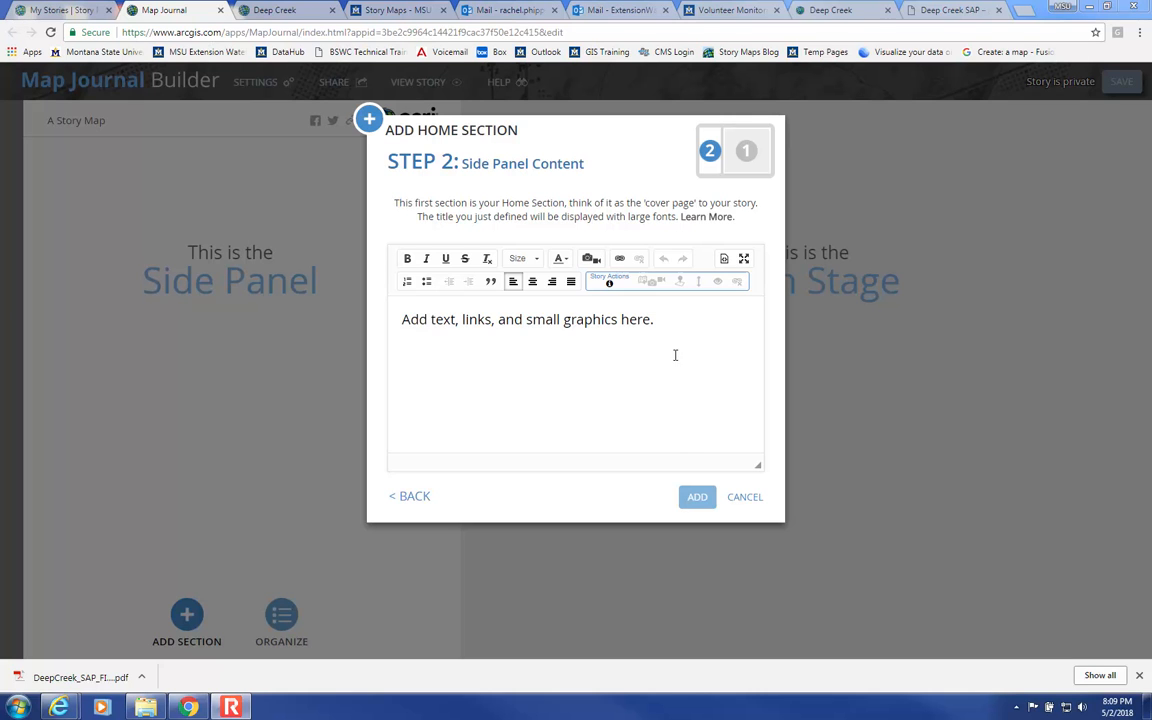
- Enter "Broadwater County, Montana" as the side panel text and add the home section
{"action": "left_click", "coordinate": [645, 336]}
{"action": "type", "text": "B"}
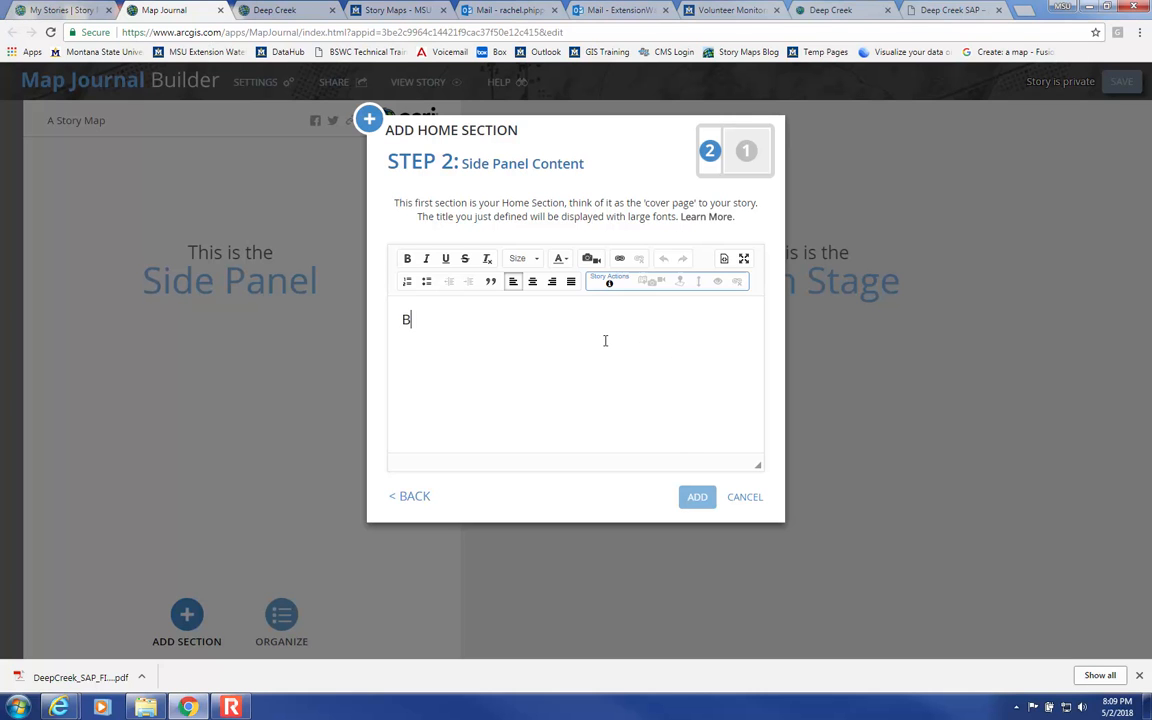
{"action": "type", "text": "roadwater County"}
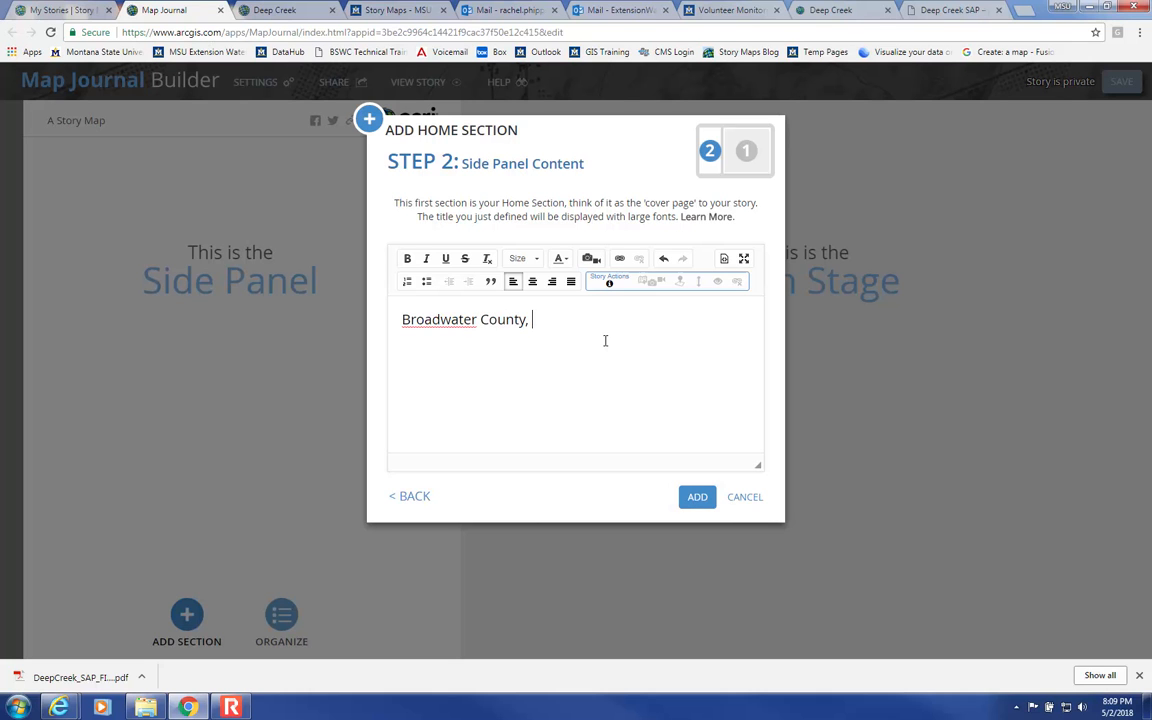
{"action": "type", "text": ", Montana"}
{"action": "left_click", "coordinate": [697, 497]}
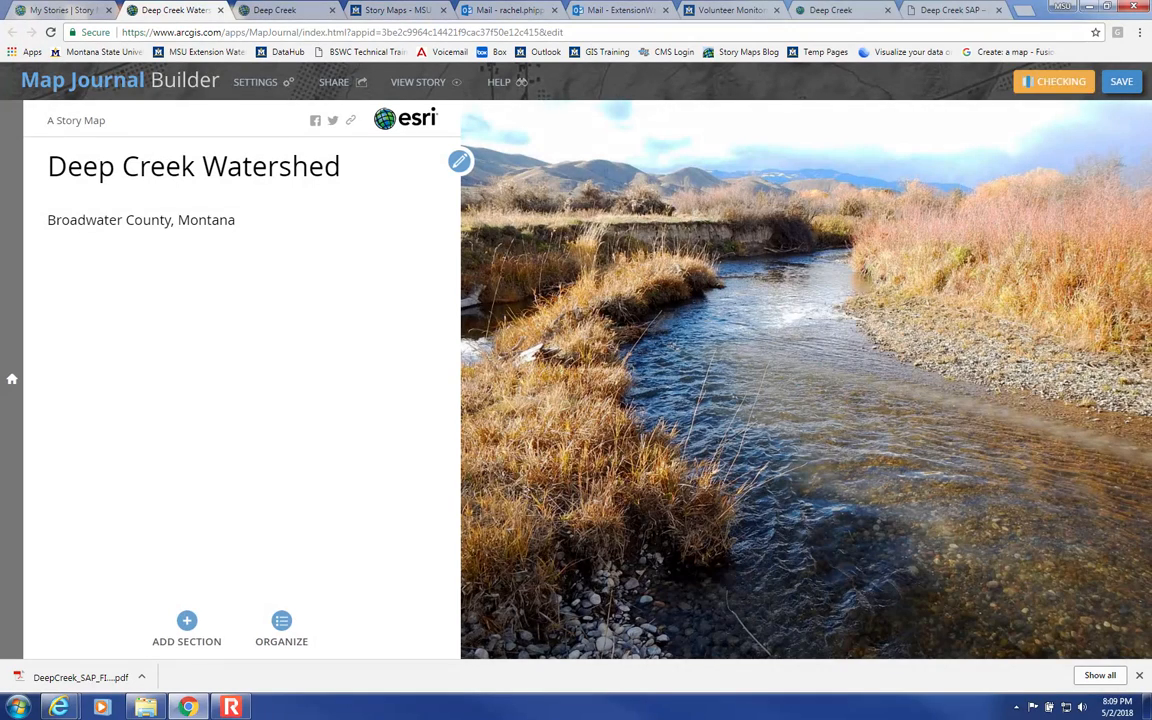
- Open the home section for editing to review its side panel content, and close it by saving
{"action": "left_click", "coordinate": [458, 163]}
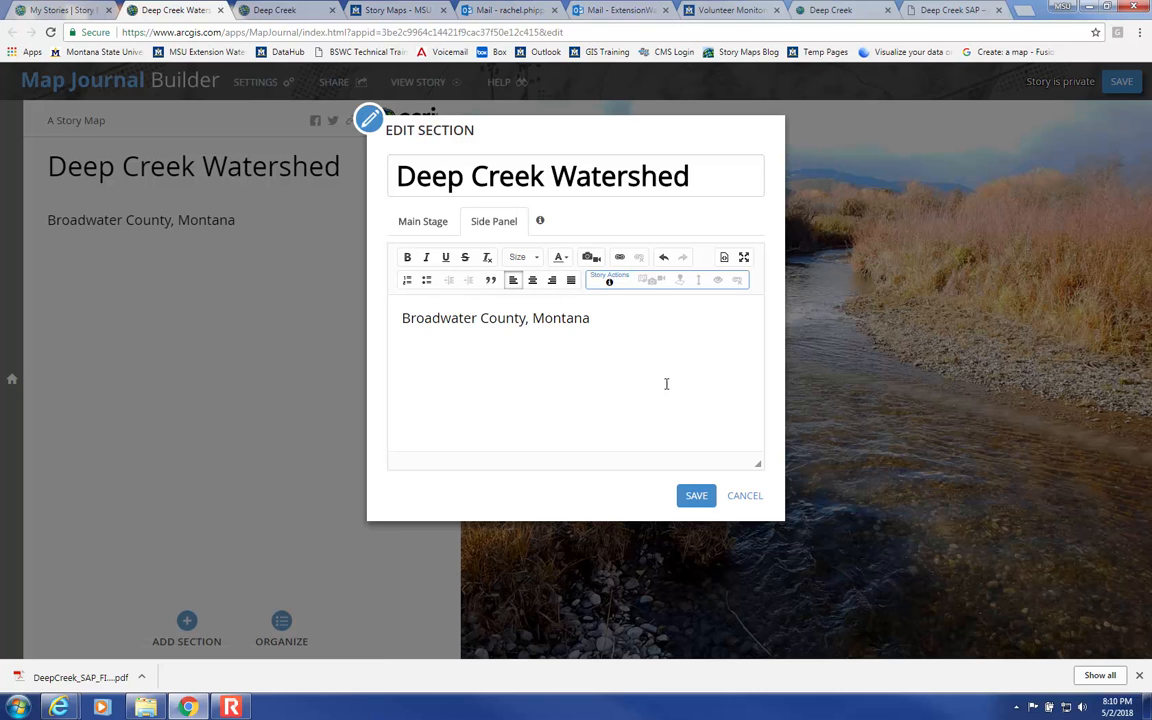
{"action": "left_click", "coordinate": [697, 497]}
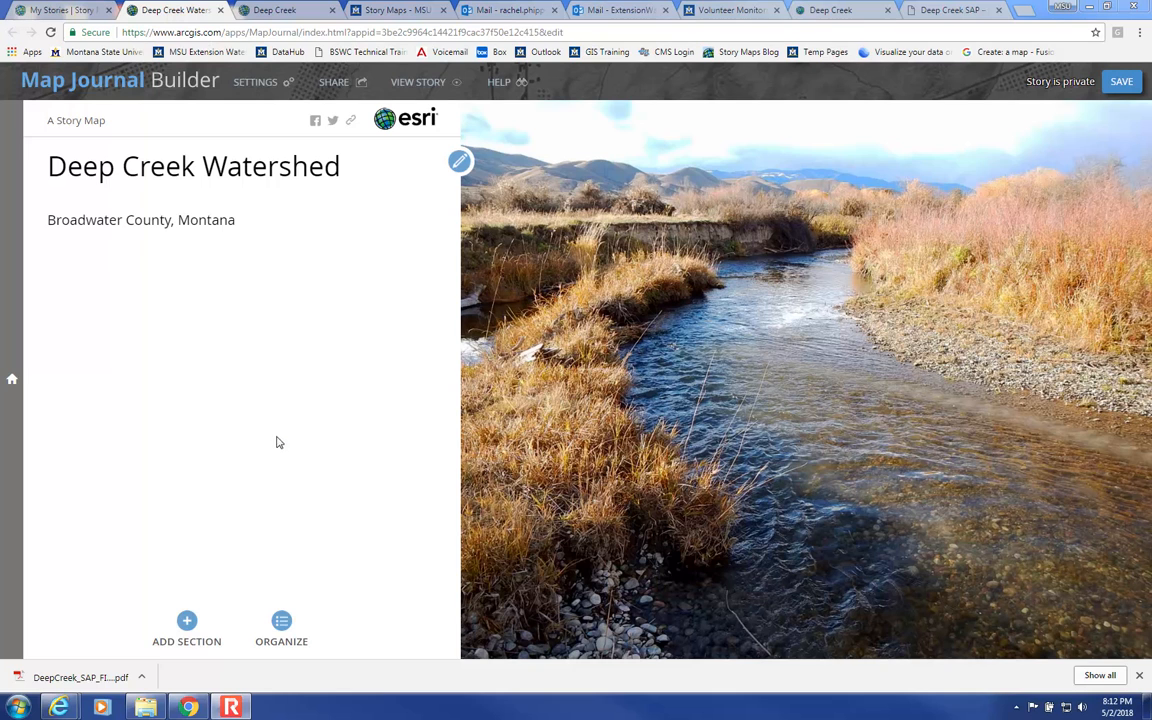
- Start a new section titled "The Watershed" with the existing map "test - shp" as its main stage content
{"action": "left_click", "coordinate": [186, 628]}
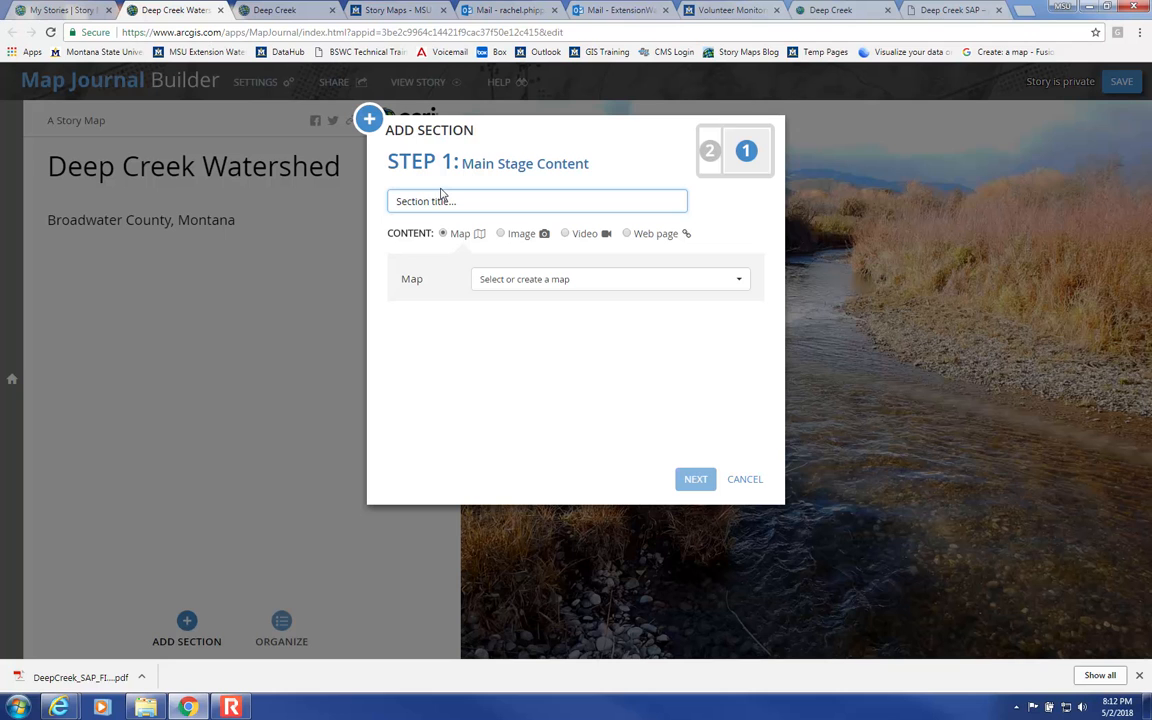
{"action": "type", "text": "The Watershed"}
{"action": "left_click", "coordinate": [501, 288]}
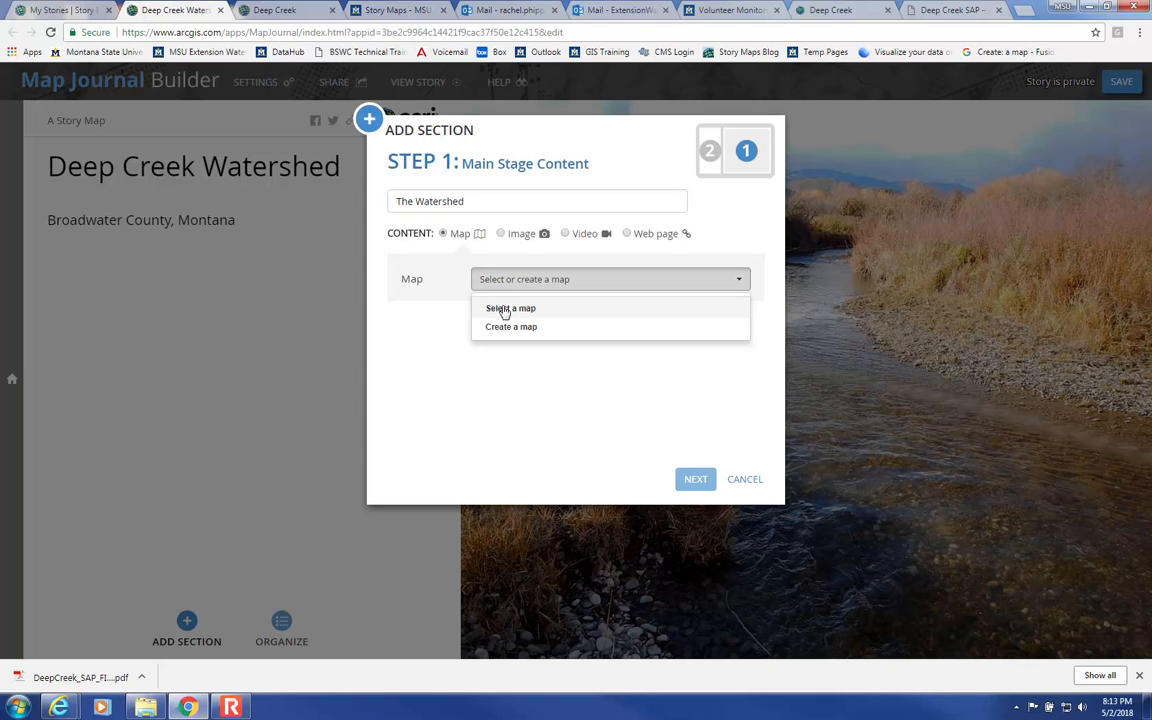
{"action": "left_click", "coordinate": [500, 310]}
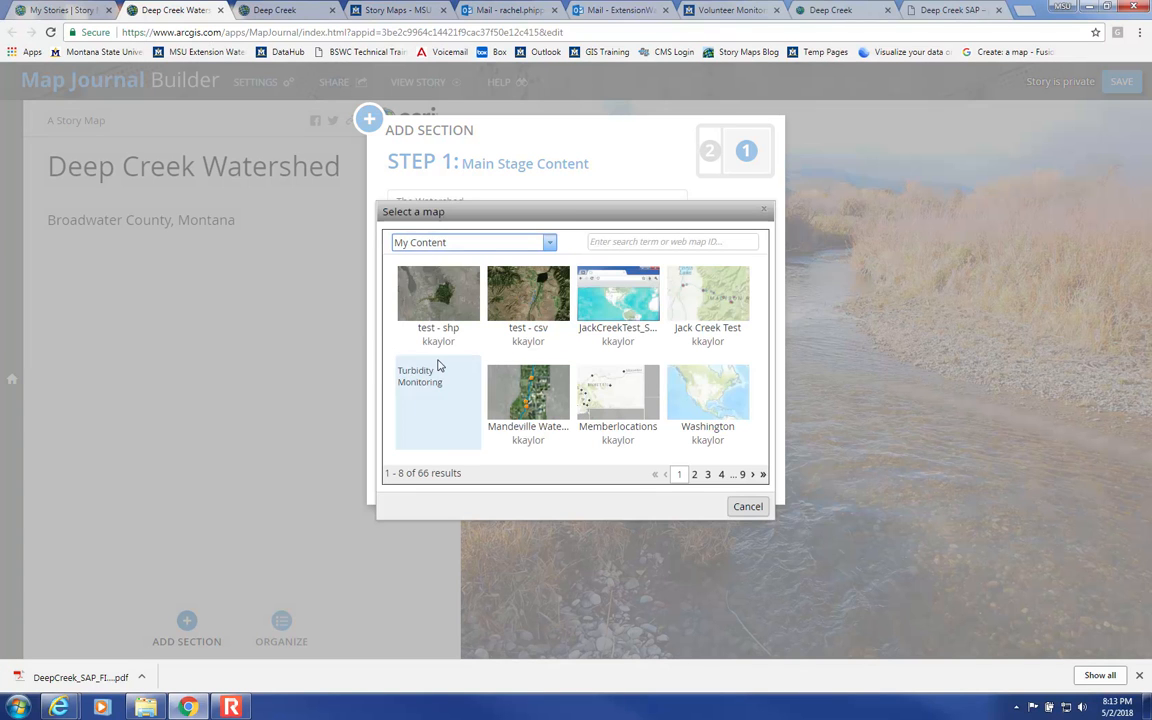
{"action": "left_click", "coordinate": [443, 296]}
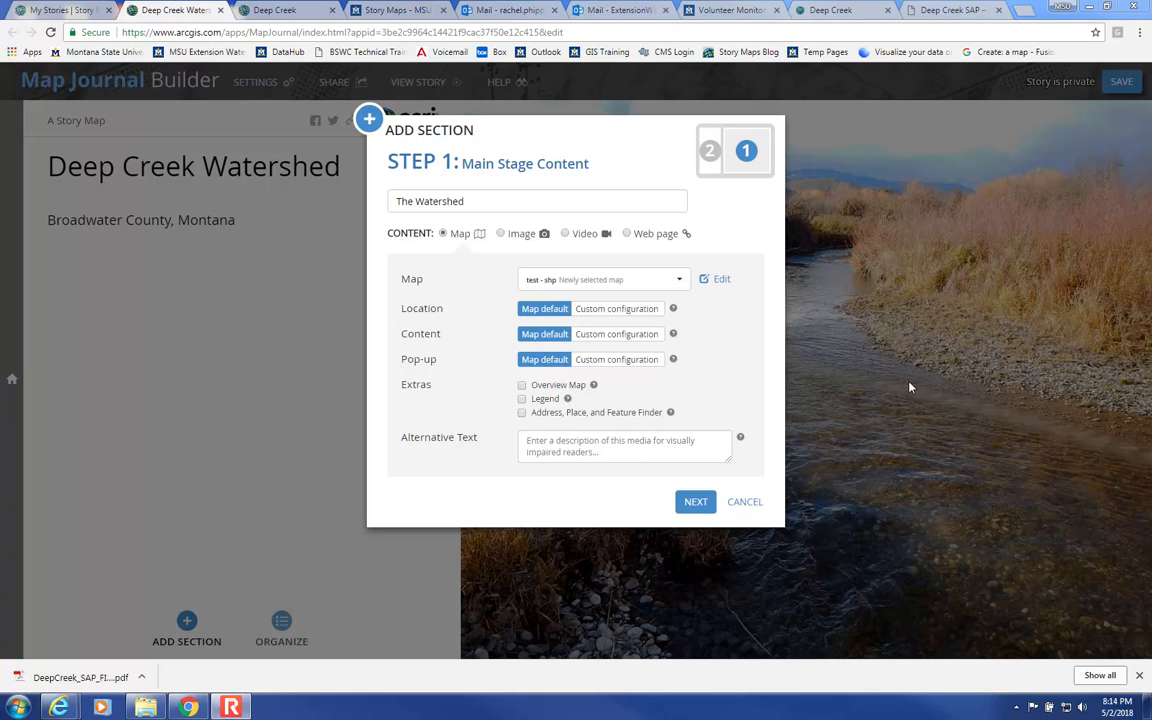
{"action": "left_click", "coordinate": [695, 501]}
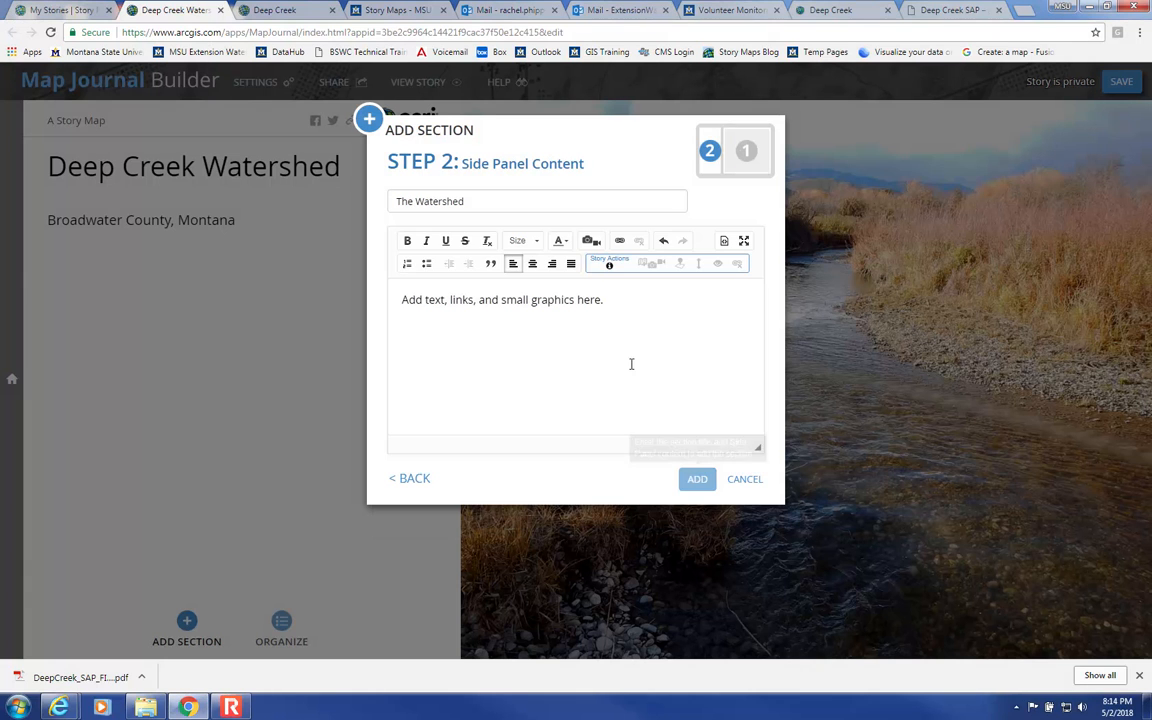
- Enter "The Deep Creek Watershed covers about 88 square miles." as the side panel text and add the section
{"action": "left_click", "coordinate": [557, 298]}
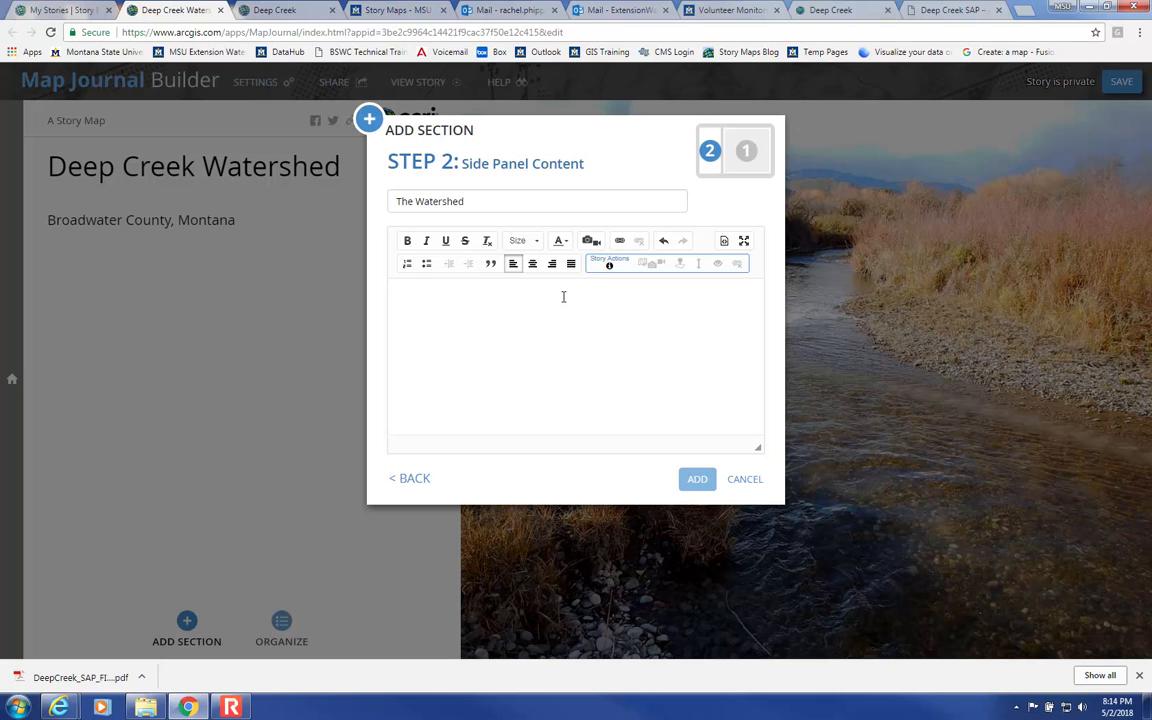
{"action": "type", "text": "The Dee"}
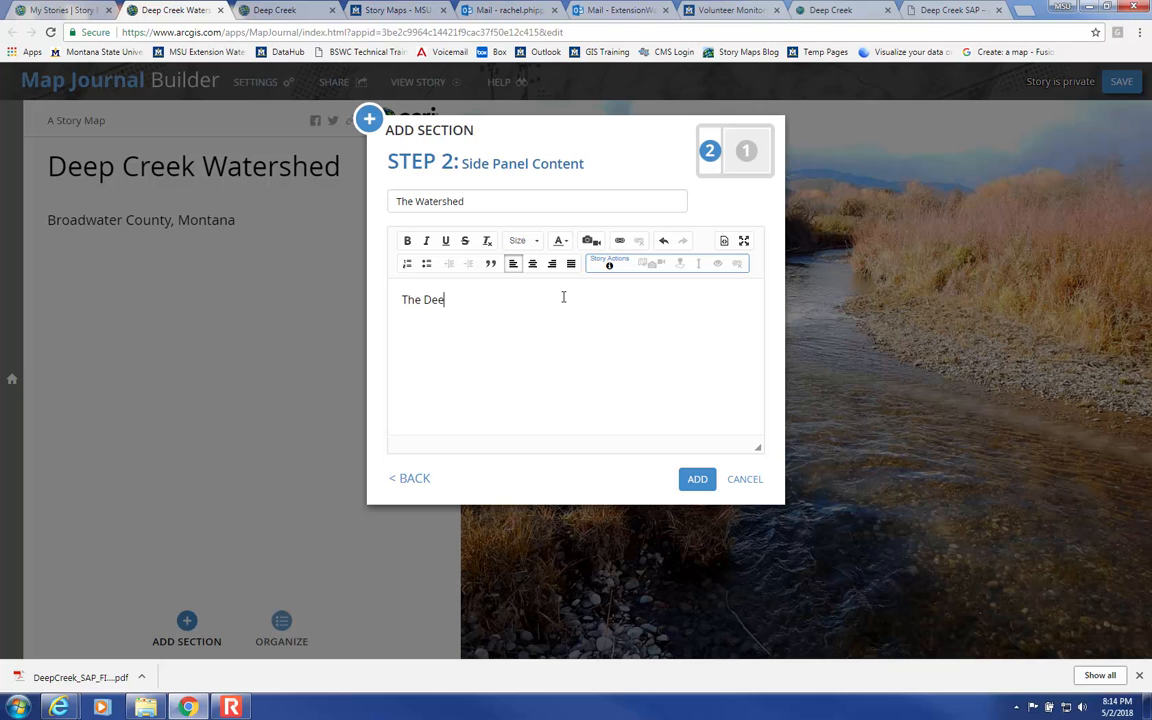
{"action": "type", "text": "p Creek Watershed covers about 88"}
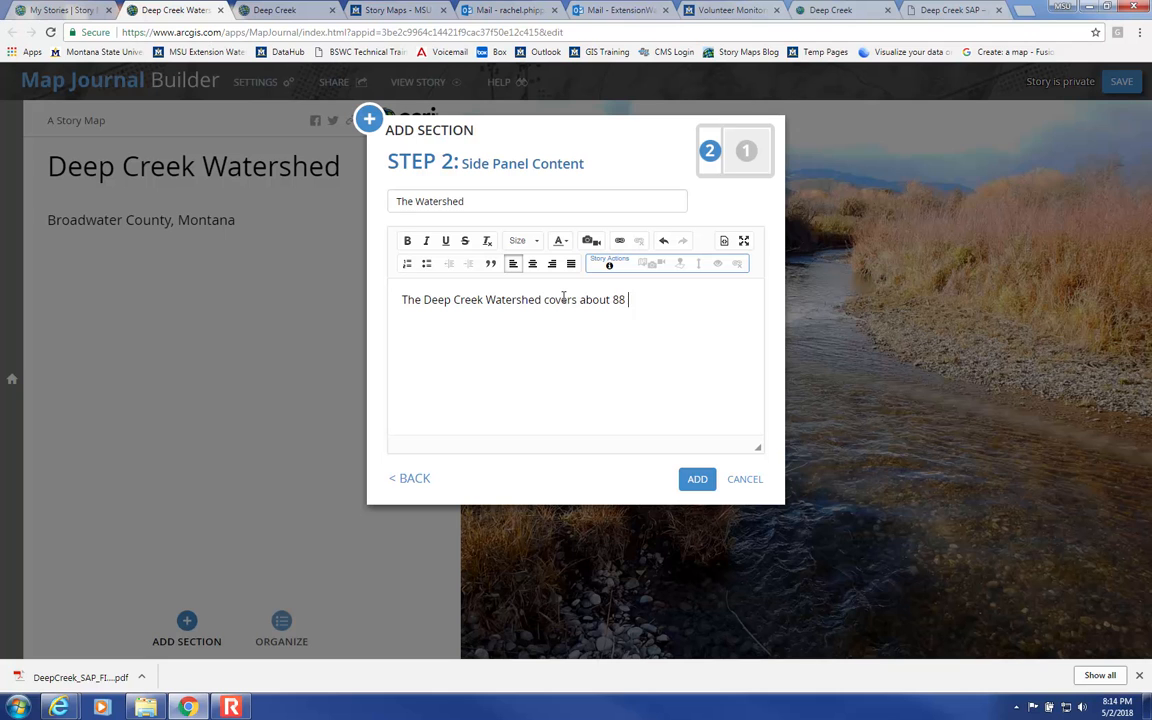
{"action": "type", "text": " square miles."}
{"action": "left_click", "coordinate": [700, 482]}
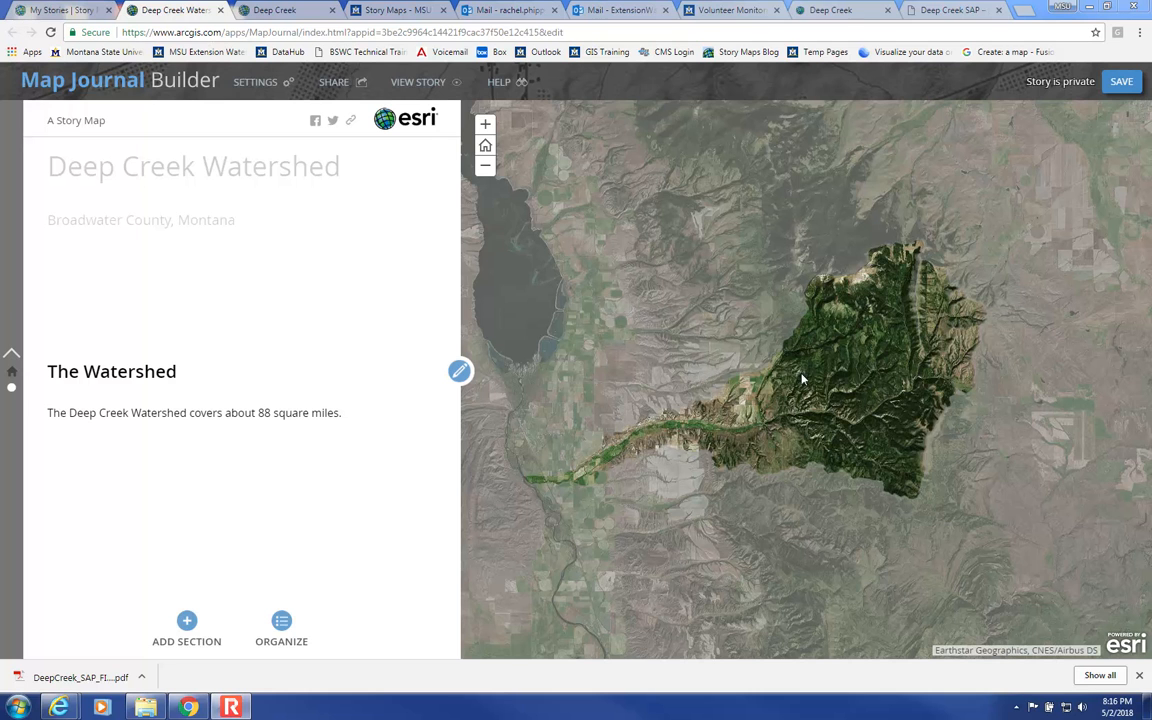
- Start another section titled "Monitoring Efforts" with the existing map "test - csv" as its main stage content
{"action": "left_click", "coordinate": [187, 624]}
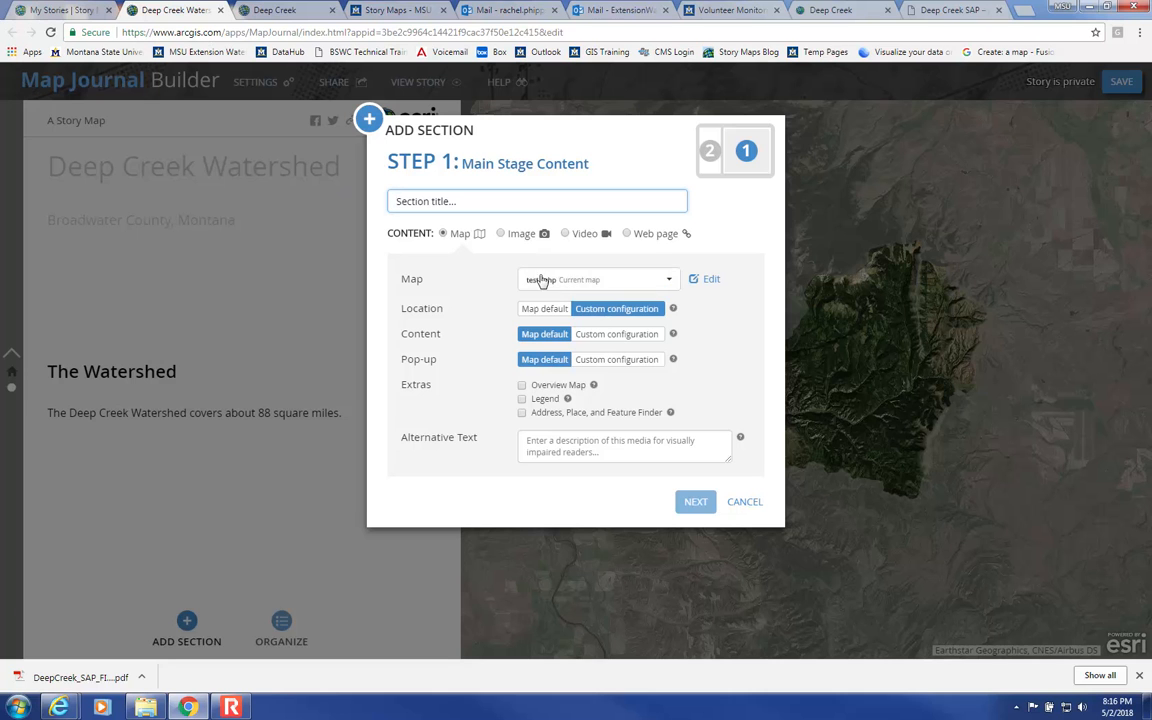
{"action": "left_click", "coordinate": [559, 288]}
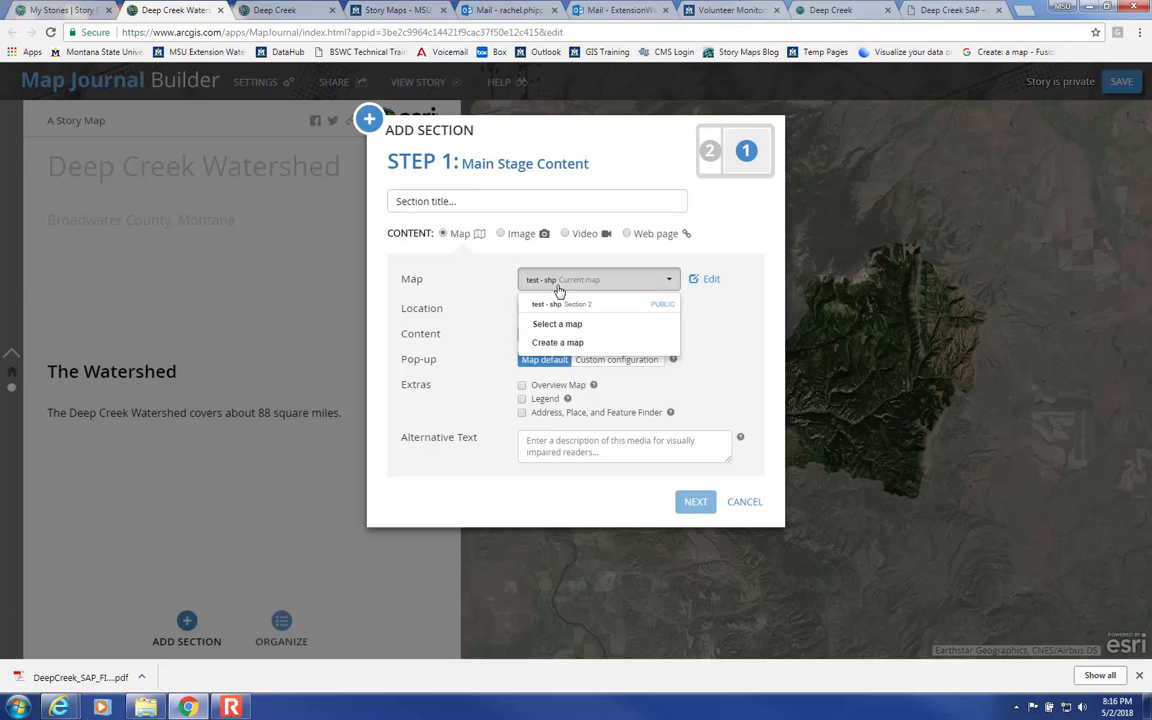
{"action": "left_click", "coordinate": [565, 326]}
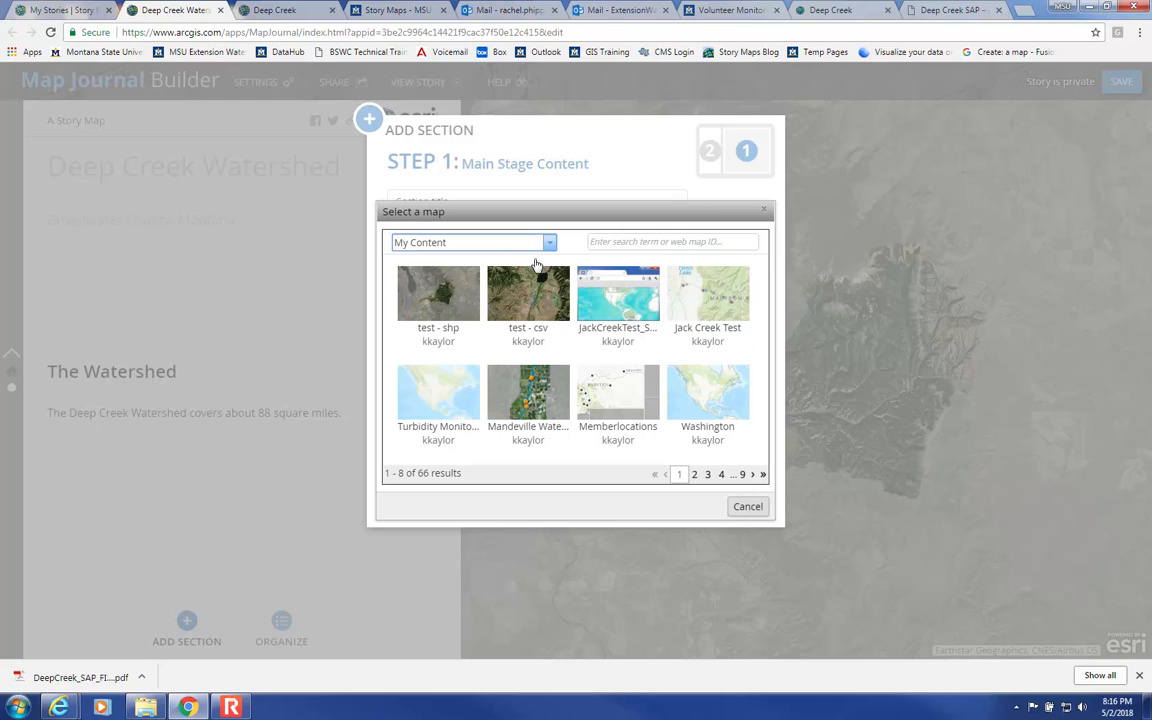
{"action": "left_click", "coordinate": [541, 306]}
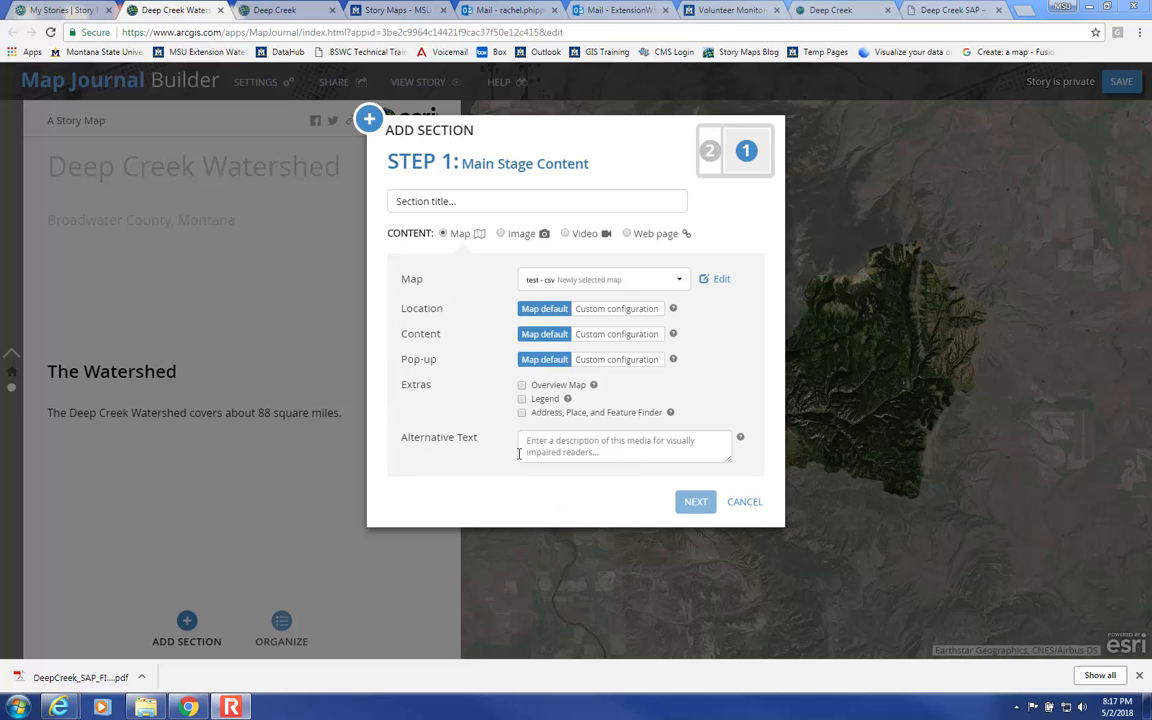
{"action": "left_click", "coordinate": [495, 202]}
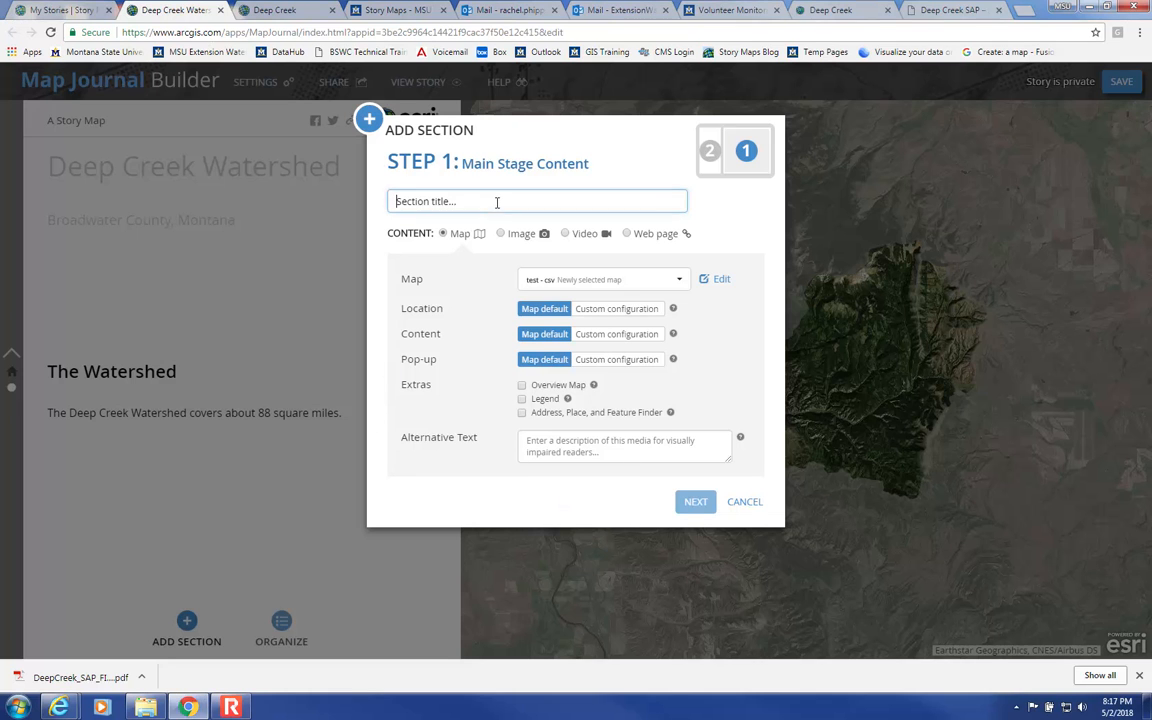
{"action": "type", "text": "Monitoring Efforts"}
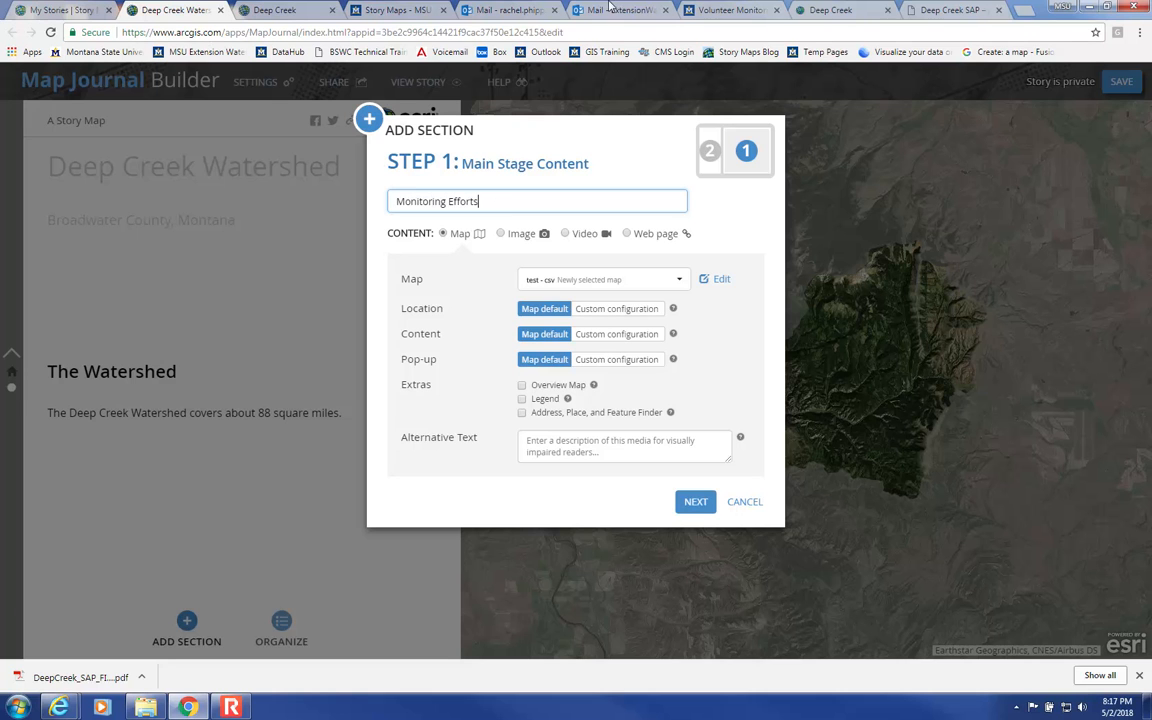
- Enter "There are several monitoring sites along Deep Creek." as the side panel text and add the Monitoring Efforts section
{"action": "left_click", "coordinate": [692, 505]}
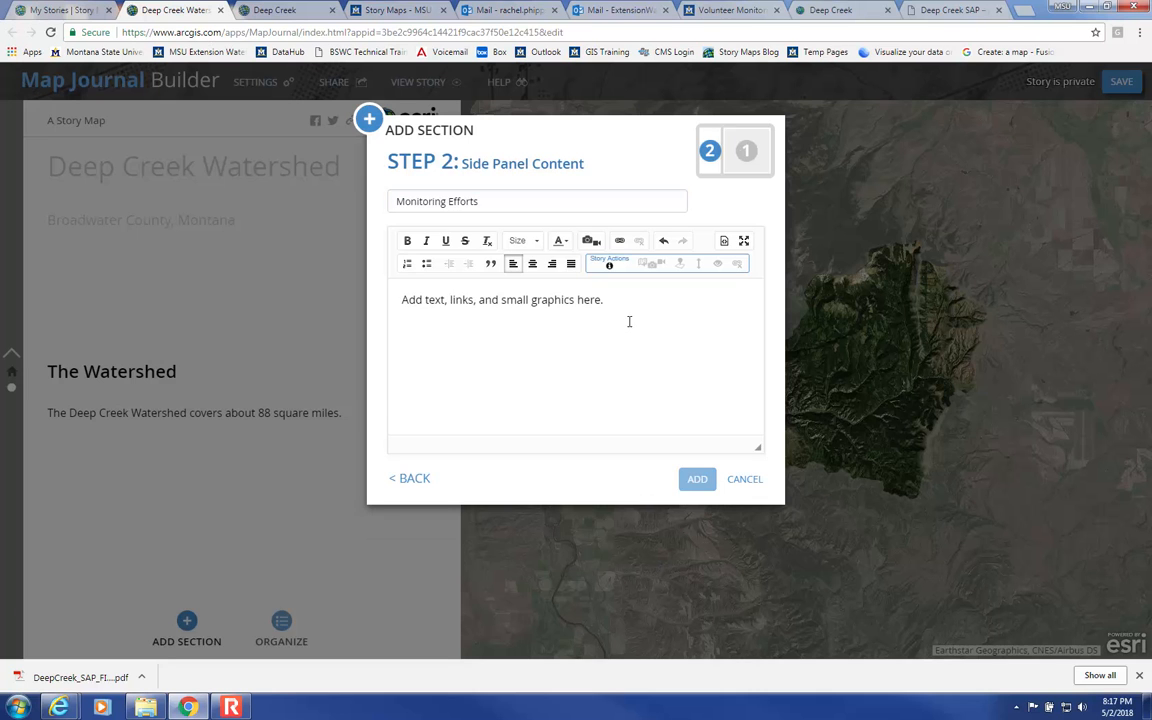
{"action": "left_click", "coordinate": [513, 351]}
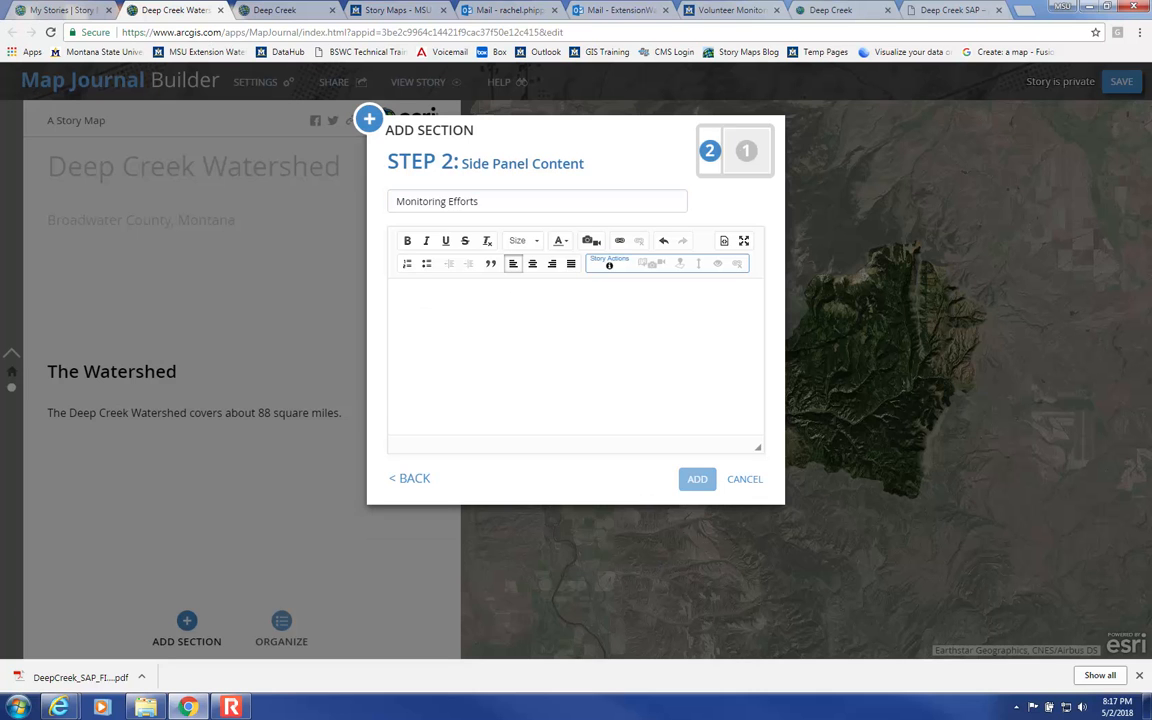
{"action": "type", "text": "There are several monitoring sites along Deep Creek."}
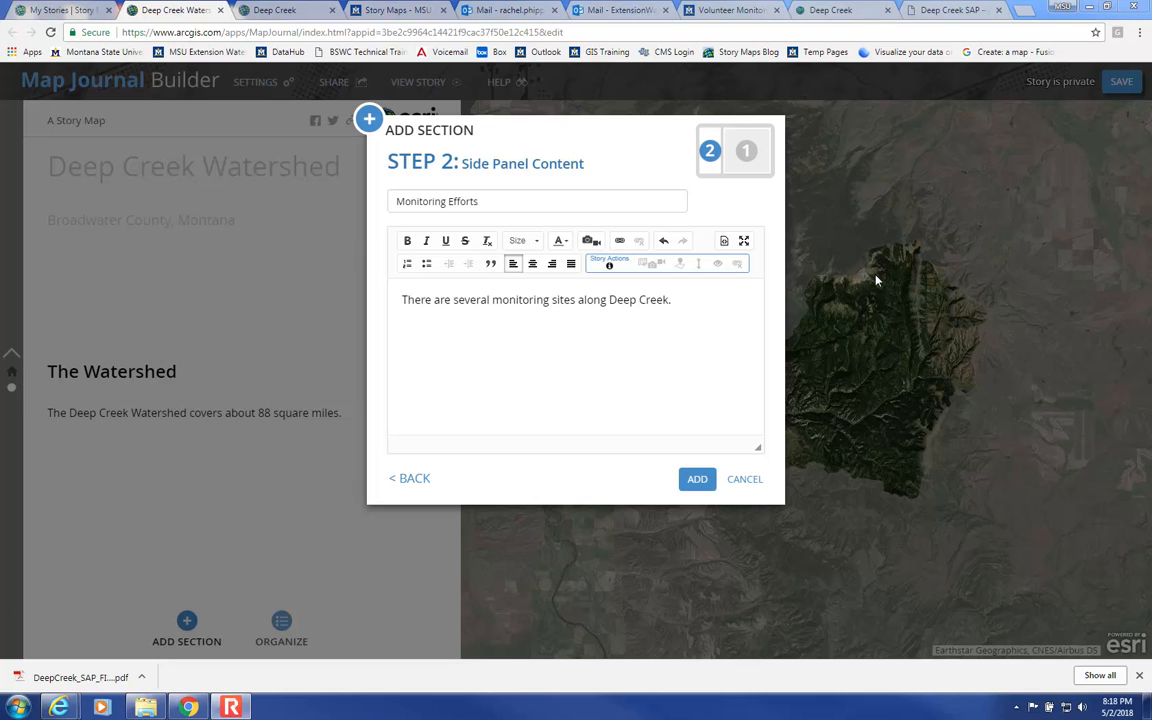
{"action": "left_click", "coordinate": [697, 481]}
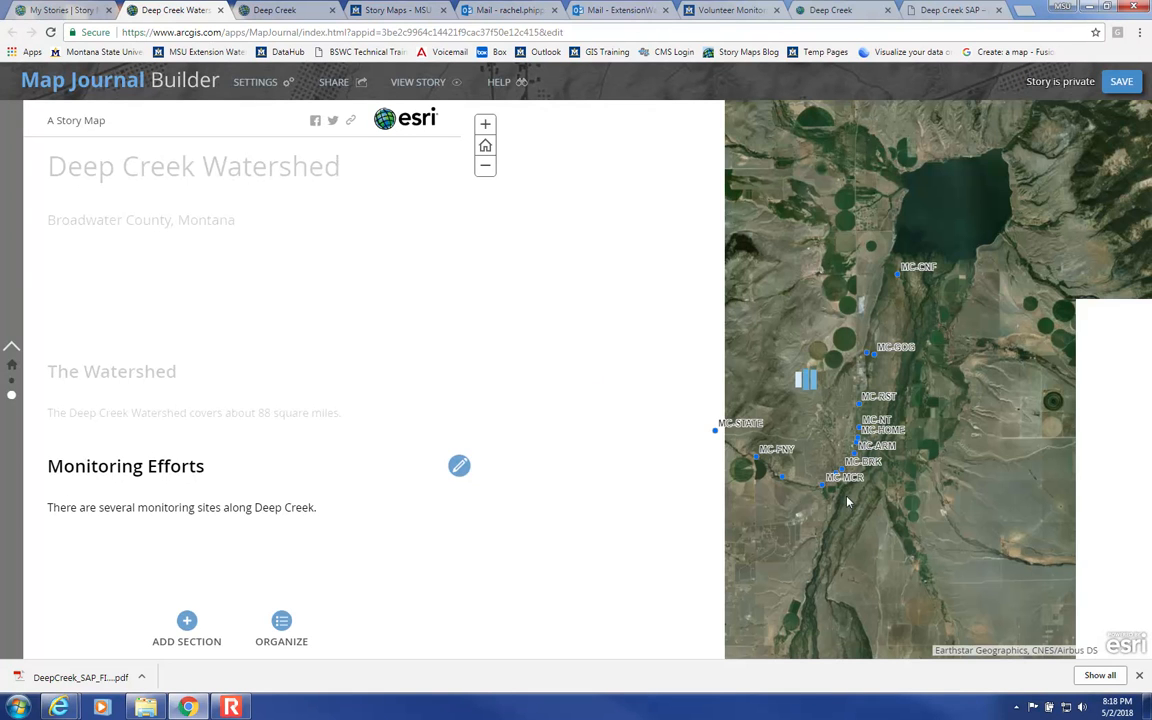
- Check the MC-GOG site's pop-up and its linked site data, return to the story builder and close the pop-up
{"action": "left_click", "coordinate": [874, 356]}
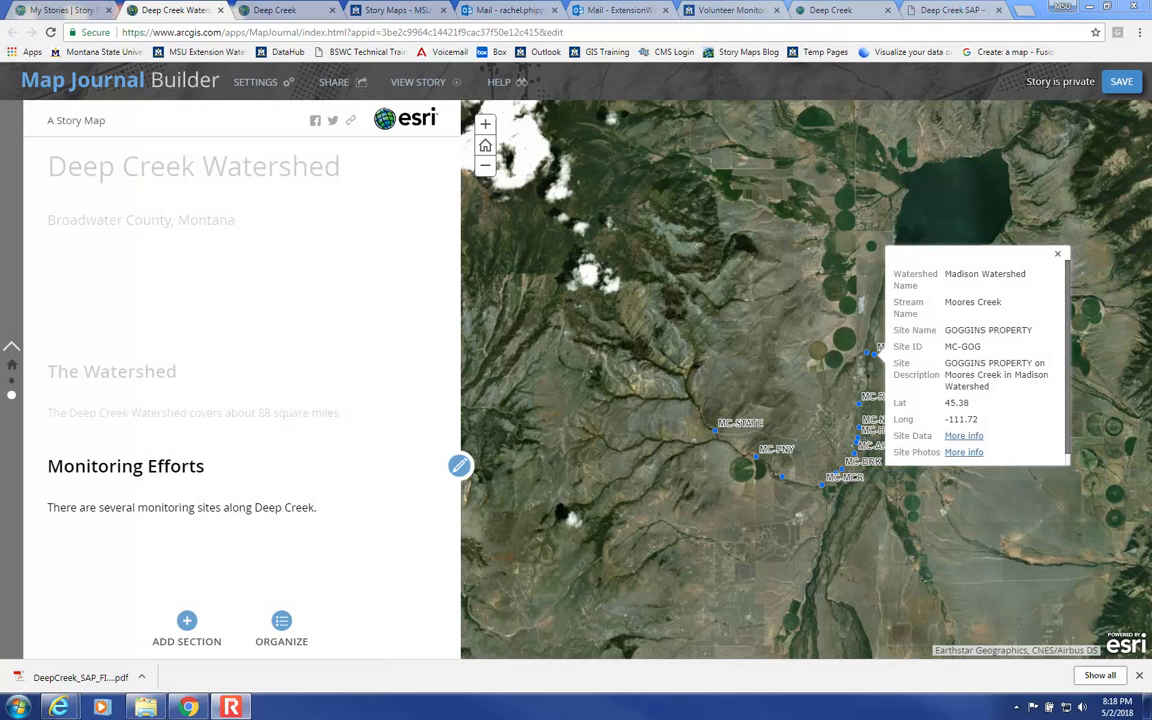
{"action": "left_click", "coordinate": [969, 440]}
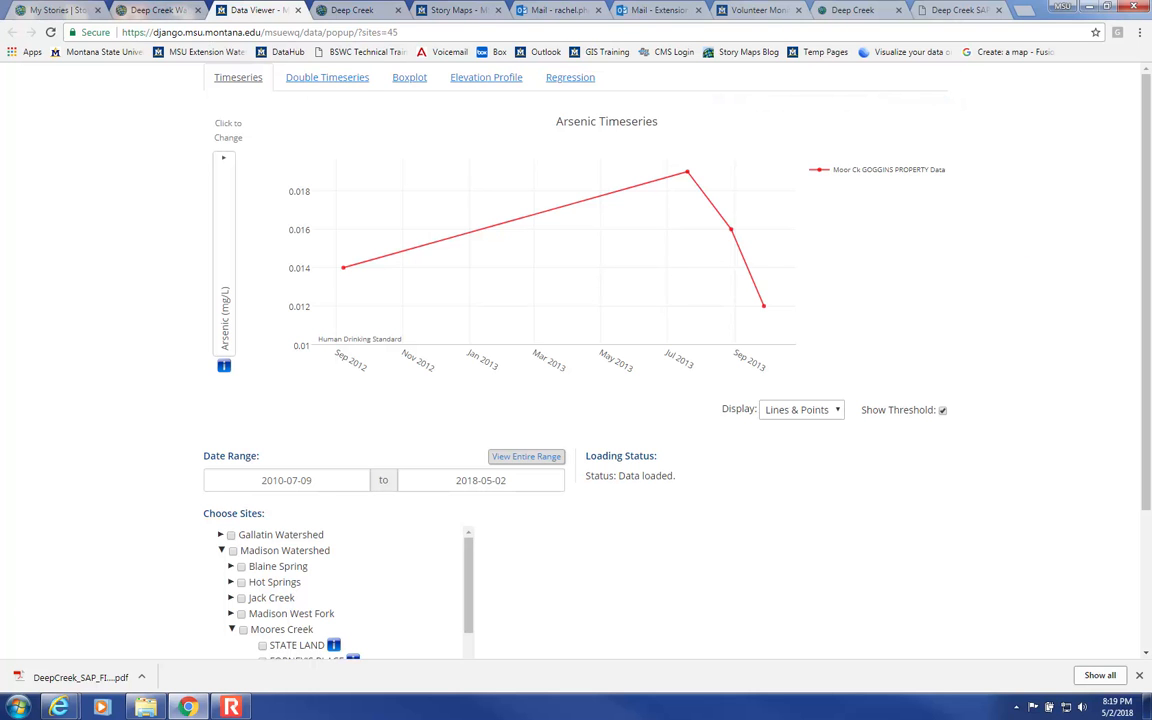
{"action": "left_click", "coordinate": [155, 10]}
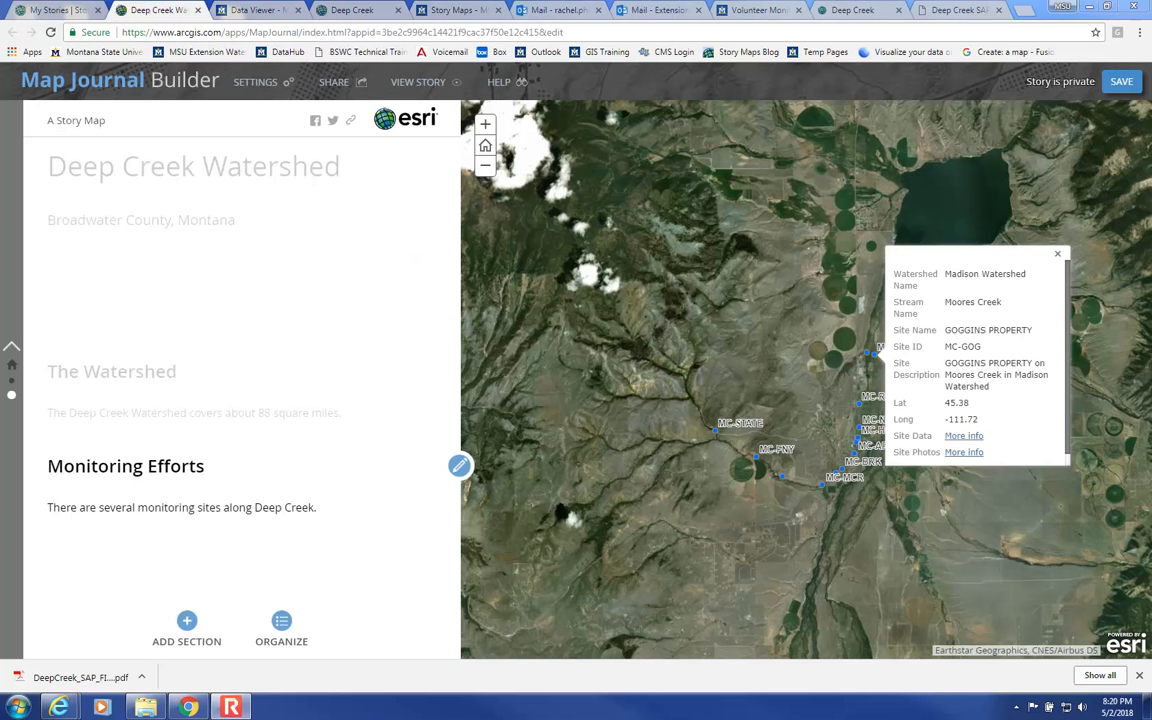
{"action": "left_click", "coordinate": [1057, 253]}
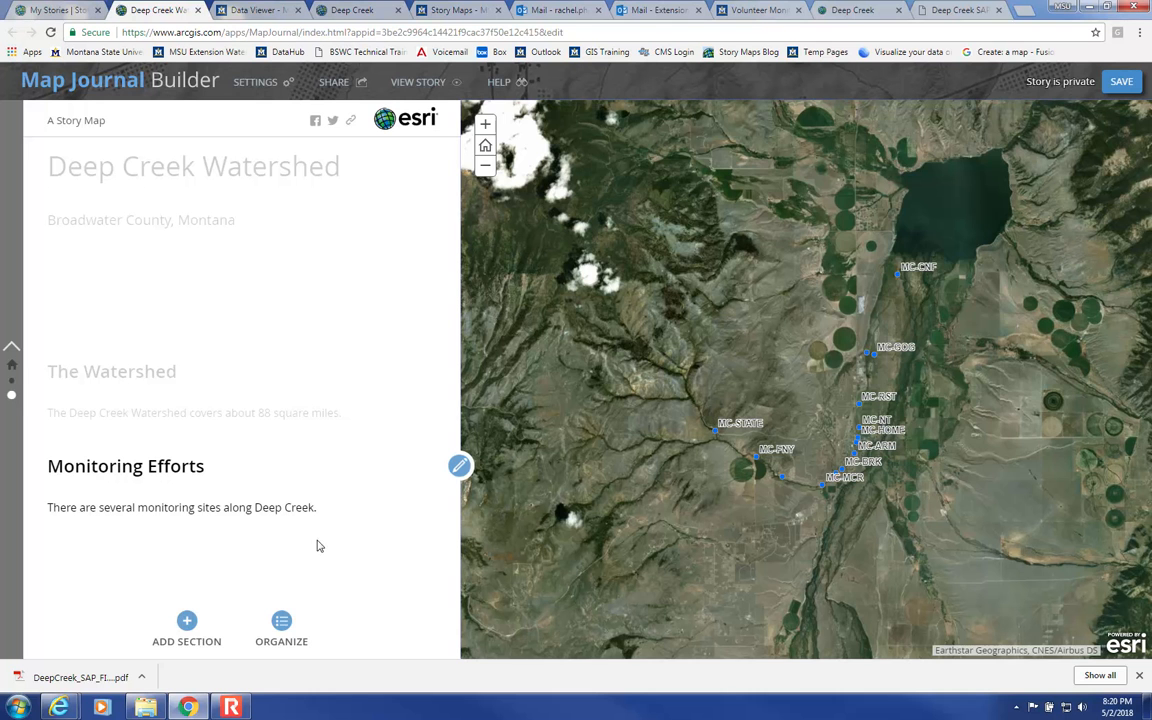
- Start another section on the "test - csv" map and save a custom map location zoomed in on the MC-STATE site
{"action": "left_click", "coordinate": [187, 624]}
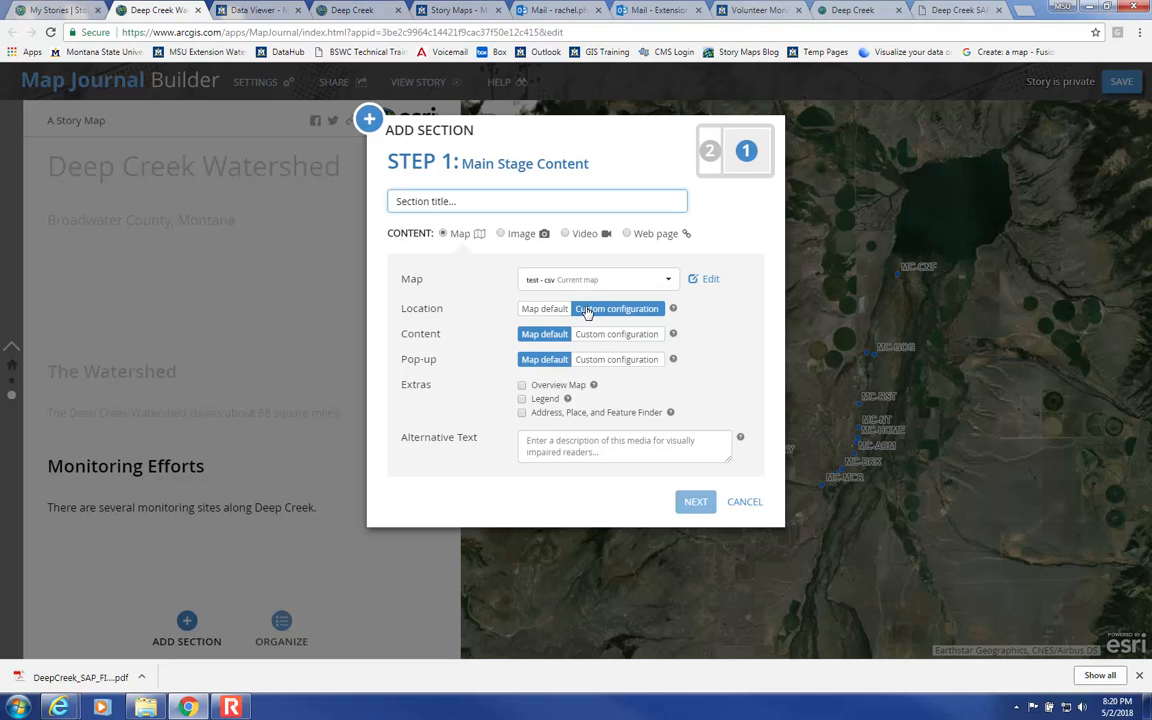
{"action": "left_click", "coordinate": [588, 310]}
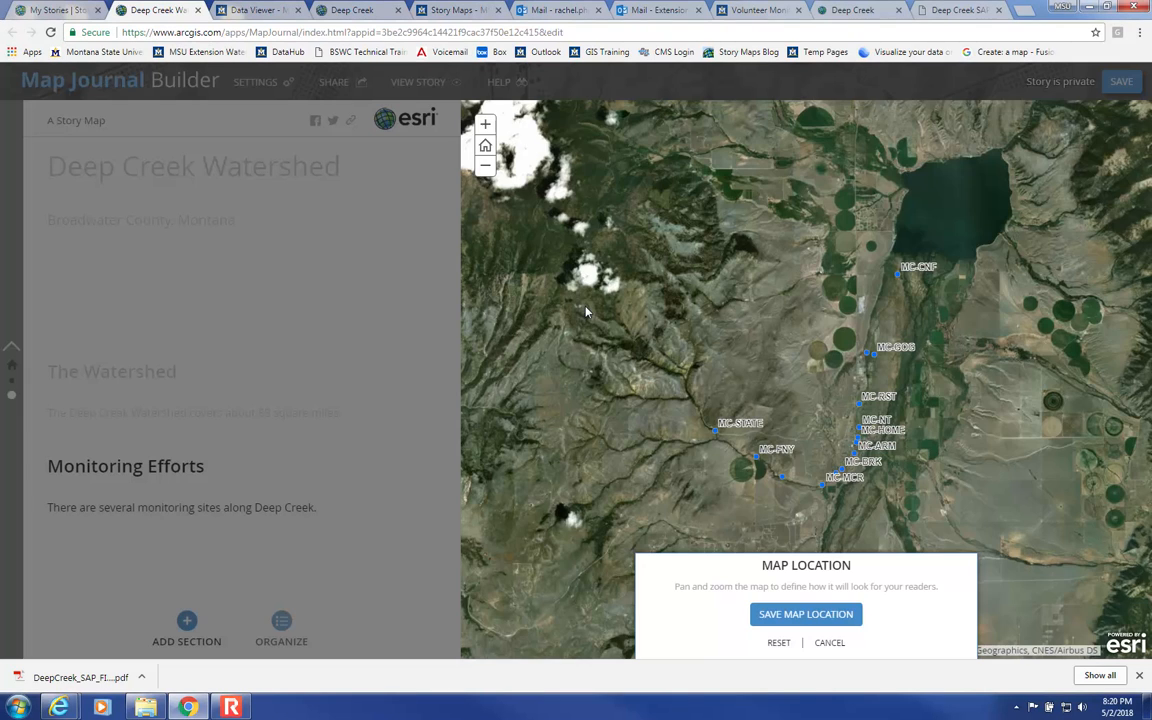
{"action": "scroll", "coordinate": [727, 462], "scroll_direction": "up", "scroll_amount": 2}
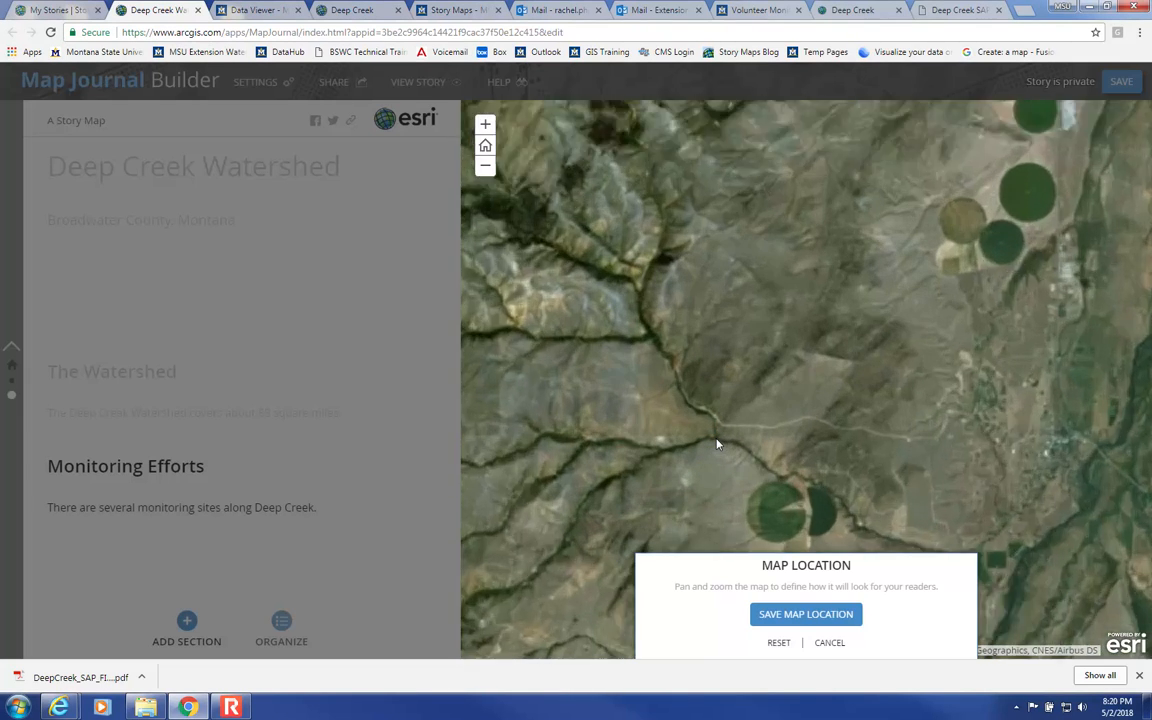
{"action": "scroll", "coordinate": [717, 443], "scroll_direction": "up", "scroll_amount": 2}
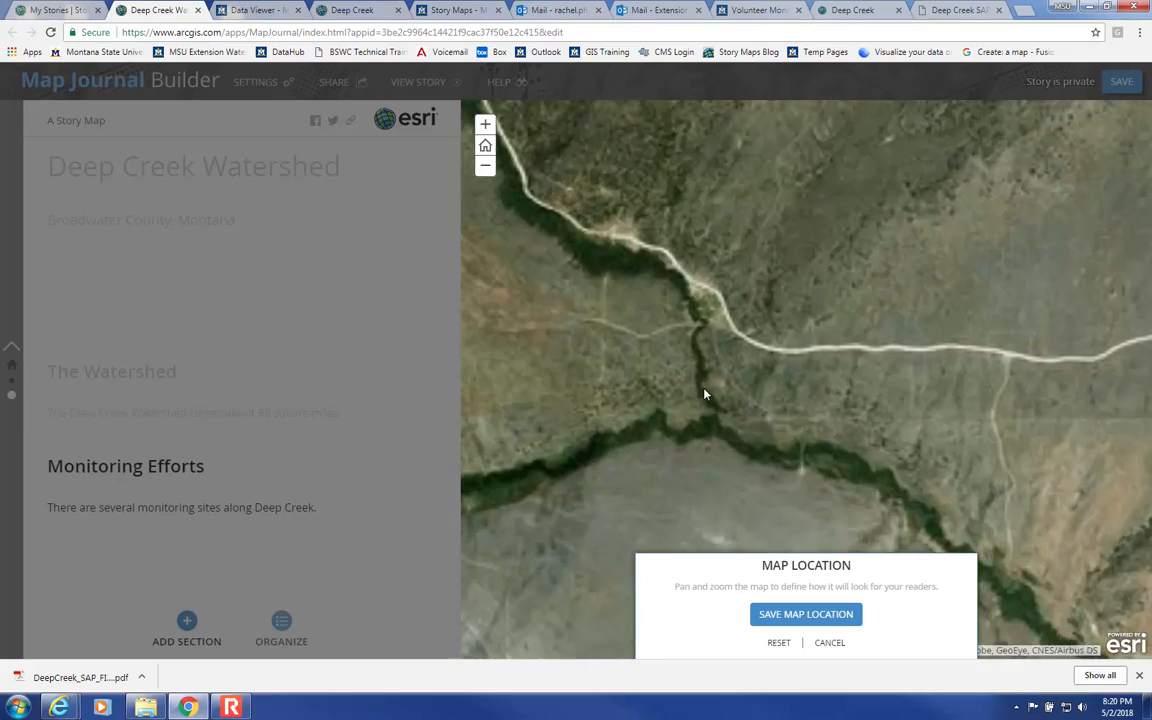
{"action": "left_click_drag", "start_coordinate": [660, 245], "coordinate": [765, 405]}
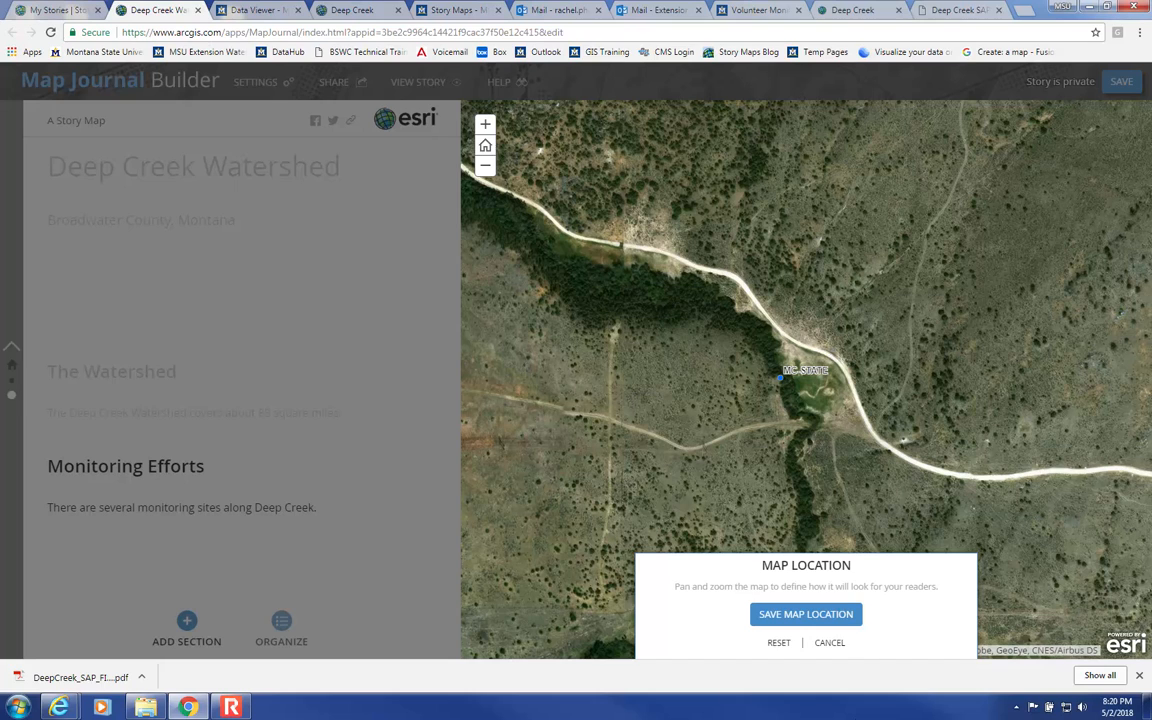
{"action": "left_click", "coordinate": [812, 614]}
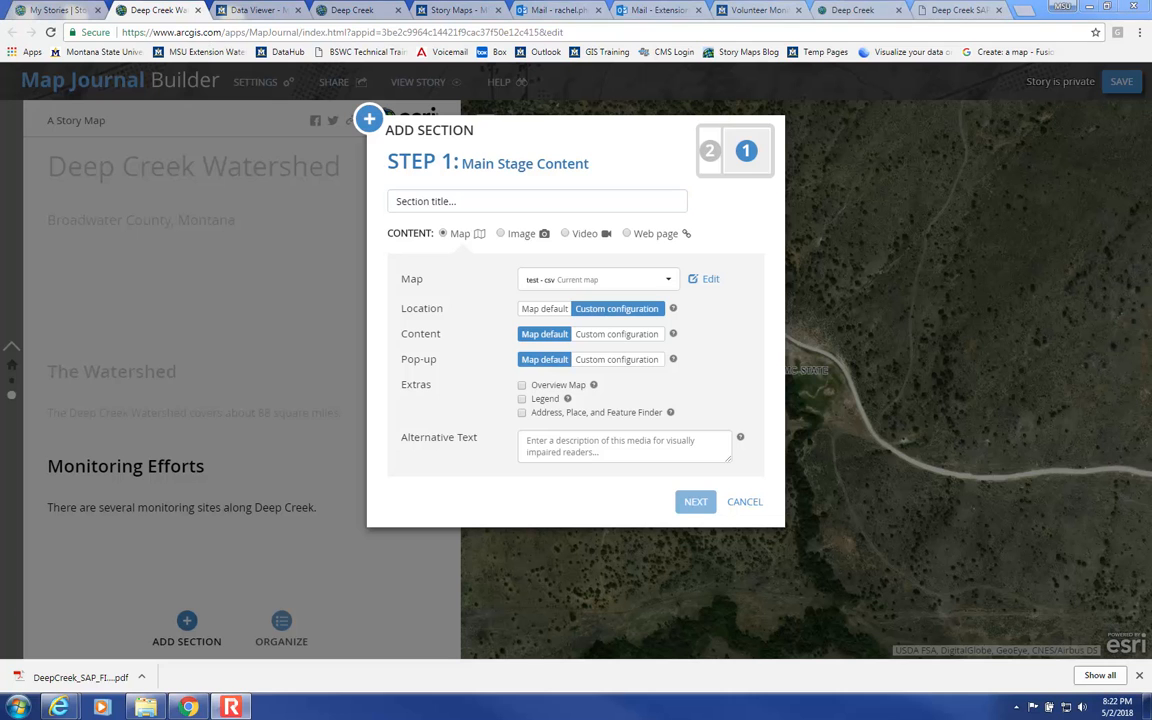
- Title the section "Site MC-STATE", enable its overview map and proceed to the side panel content
{"action": "left_click", "coordinate": [460, 203]}
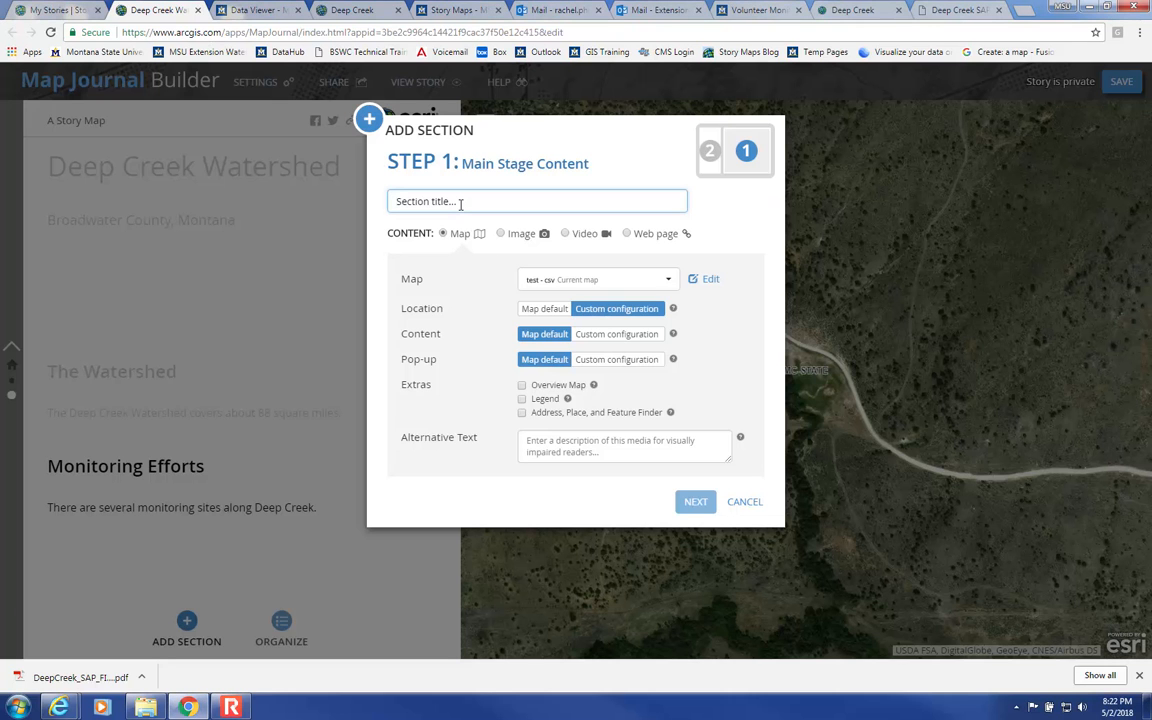
{"action": "type", "text": "Site MC-STATE"}
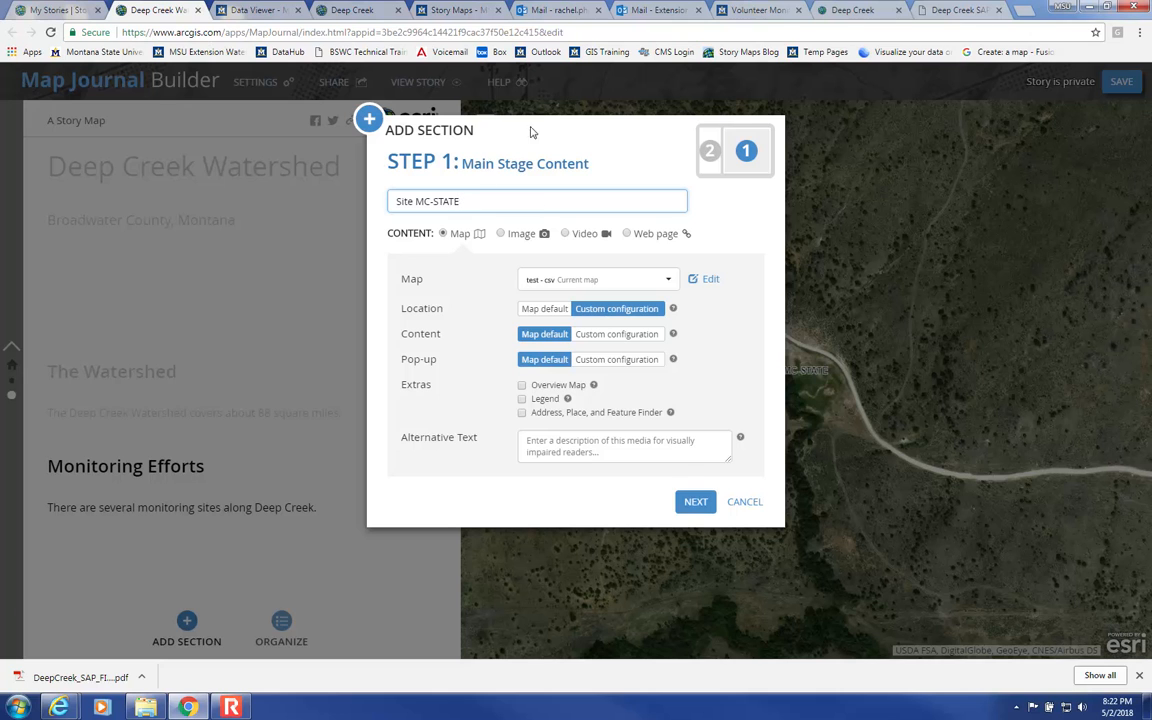
{"action": "left_click", "coordinate": [522, 386]}
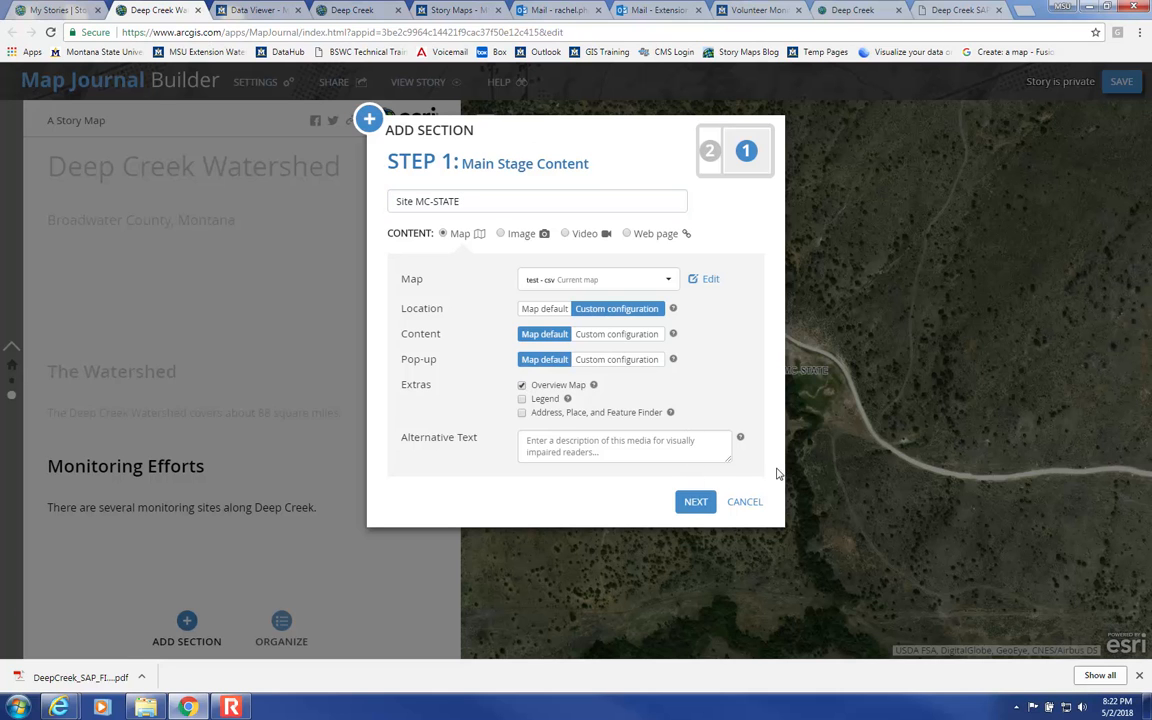
{"action": "left_click", "coordinate": [698, 510]}
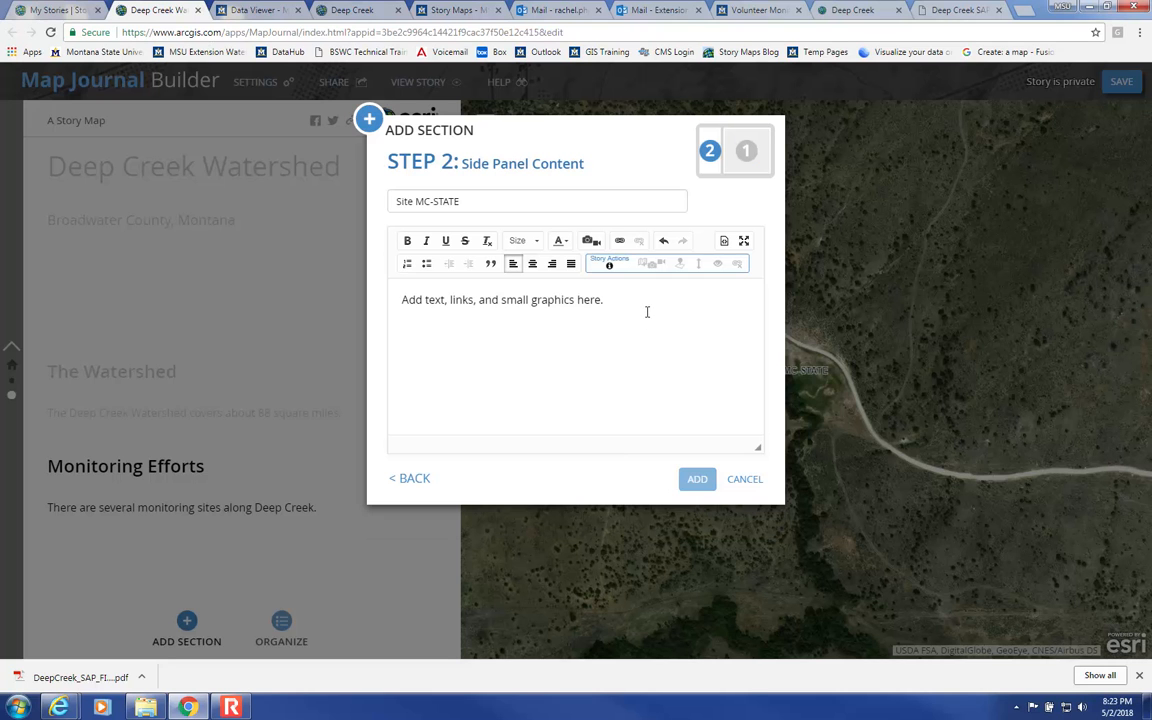
- Clear the side panel's placeholder text and copy the web address of the Deep Creek SAP PDF
{"action": "left_click", "coordinate": [419, 295]}
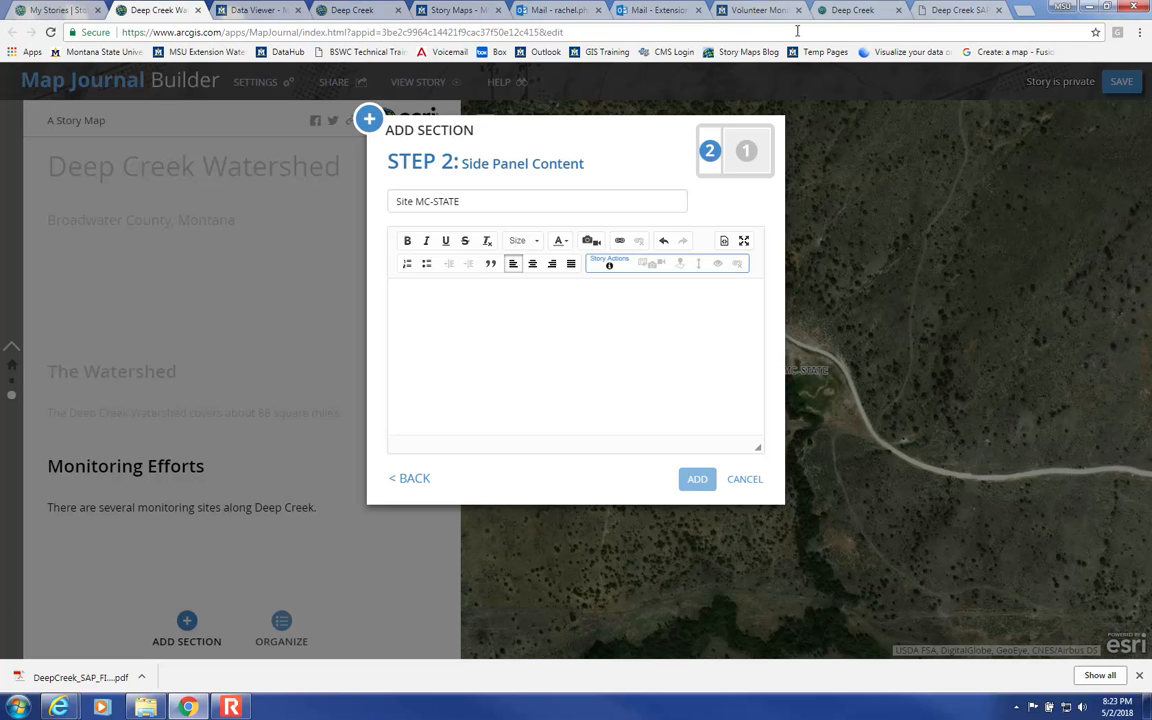
{"action": "left_click", "coordinate": [952, 12]}
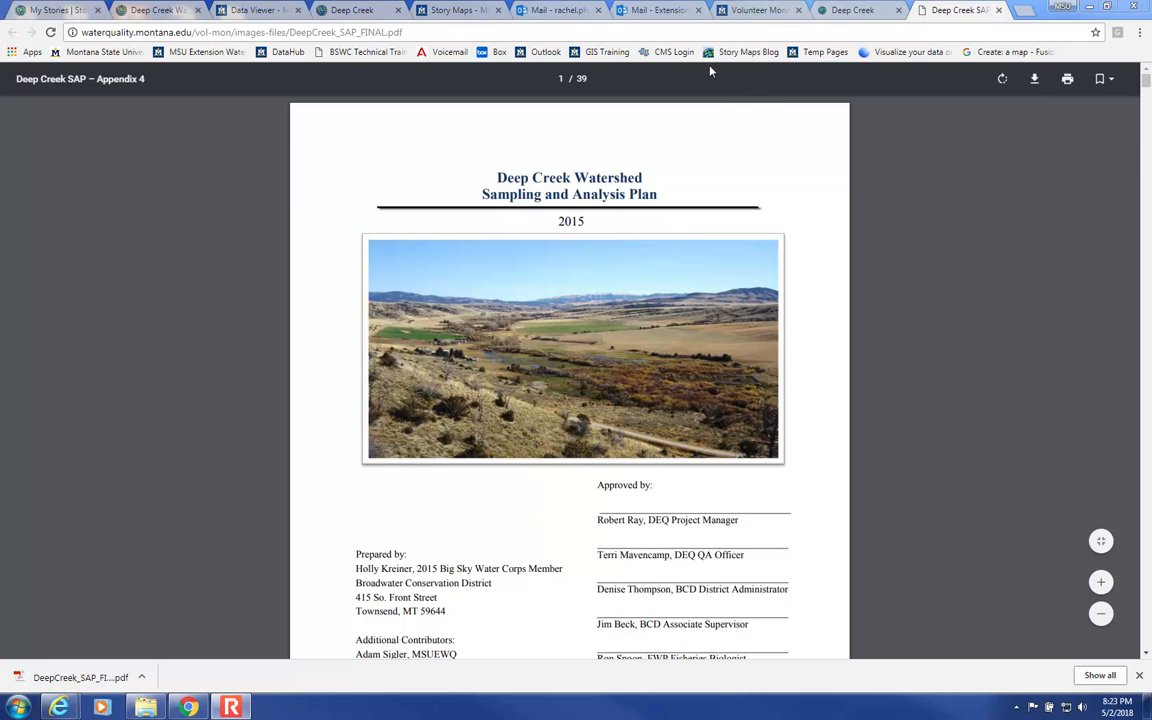
{"action": "left_click_drag", "start_coordinate": [400, 32], "coordinate": [2, 18]}
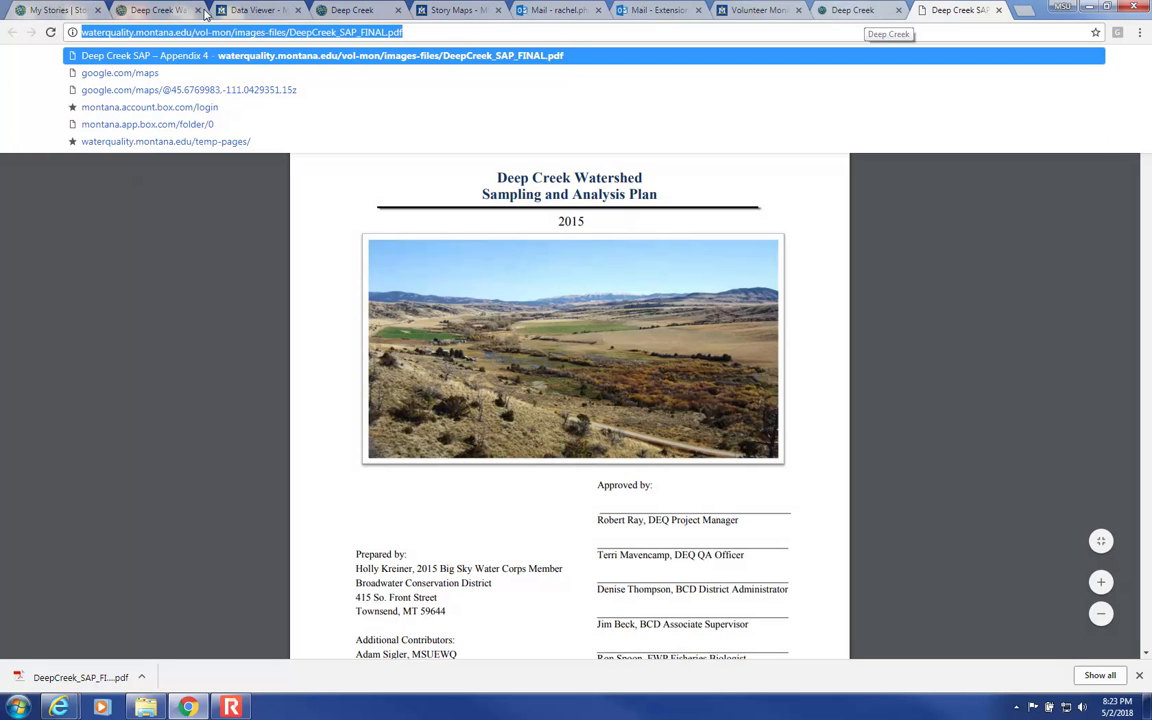
{"action": "left_click", "coordinate": [160, 10]}
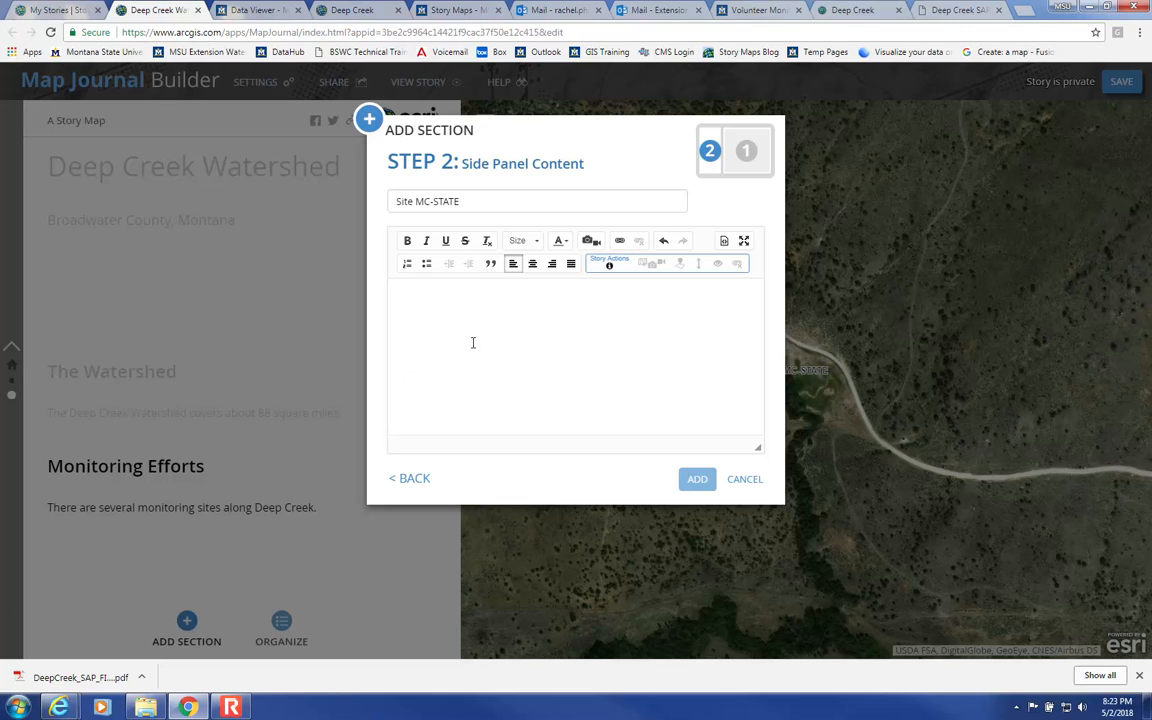
- Enter "Deep Creek SAP" as side panel text, link it to the copied PDF address, and add the section
{"action": "type", "text": "Deep Creek SA"}
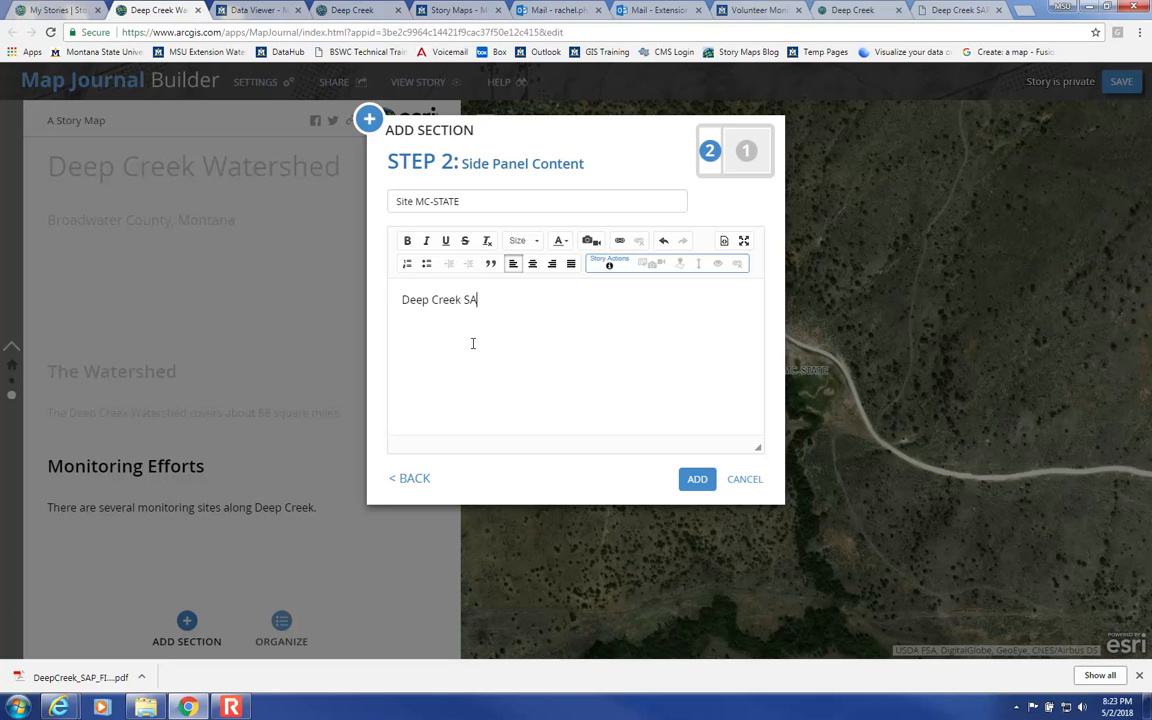
{"action": "left_click_drag", "start_coordinate": [498, 299], "coordinate": [394, 301]}
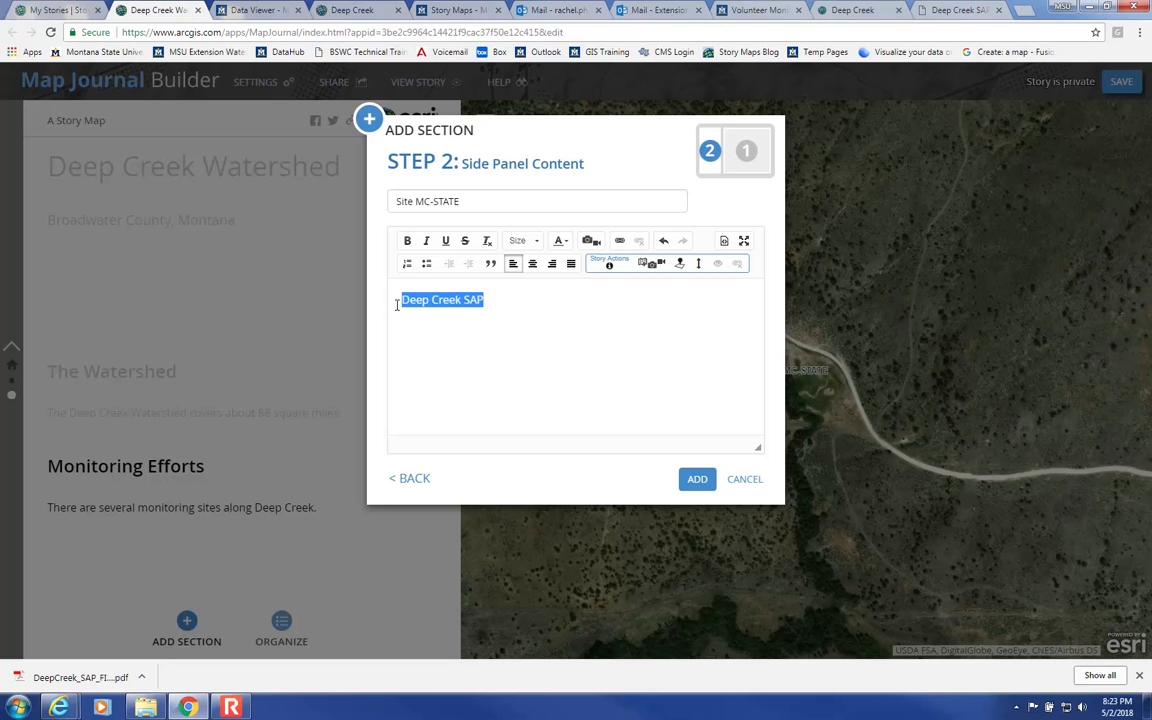
{"action": "left_click", "coordinate": [619, 241]}
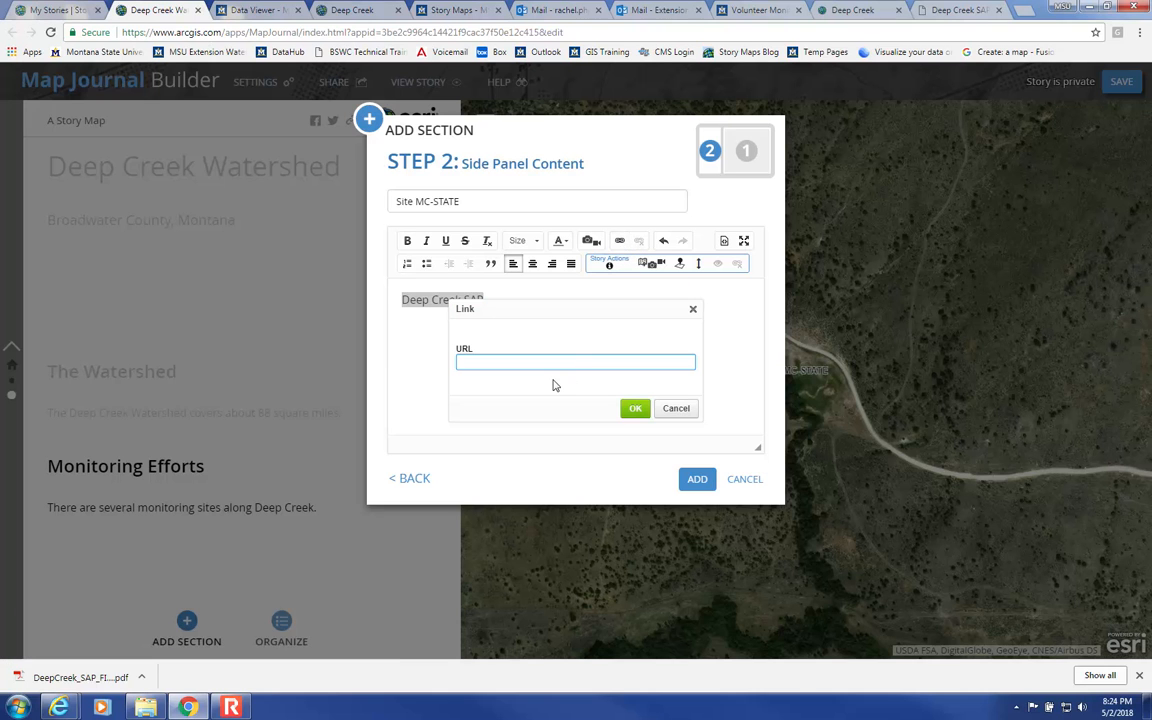
{"action": "key", "text": "ctrl+v"}
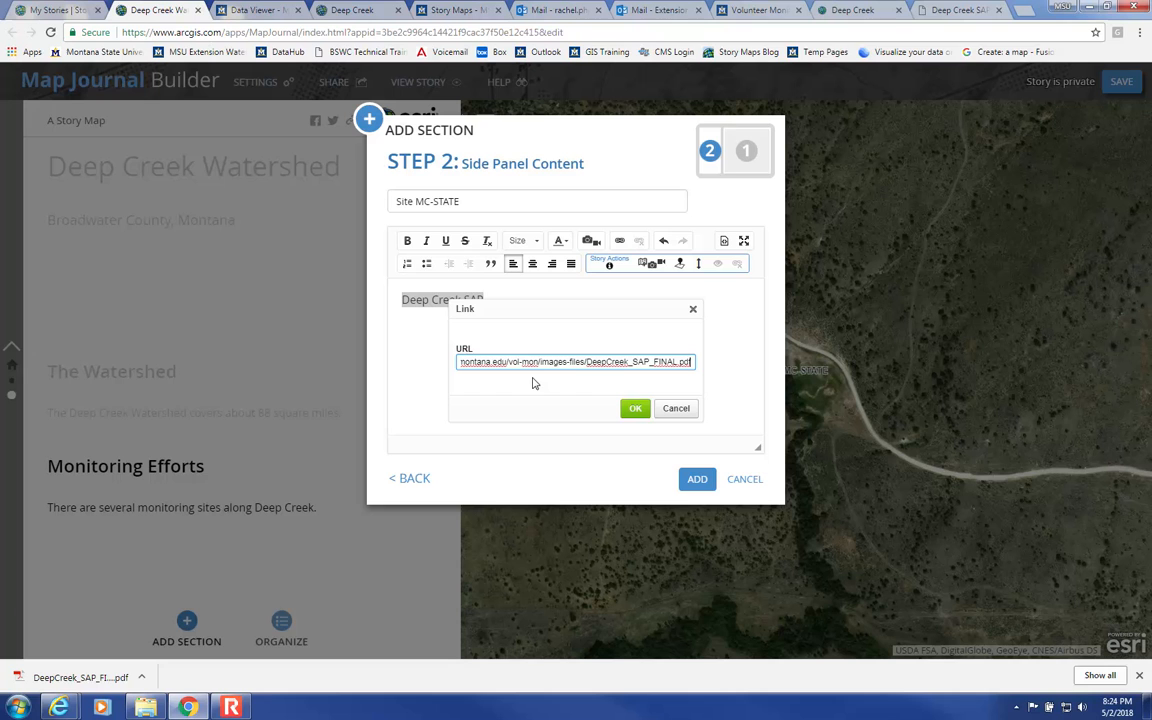
{"action": "left_click", "coordinate": [635, 408]}
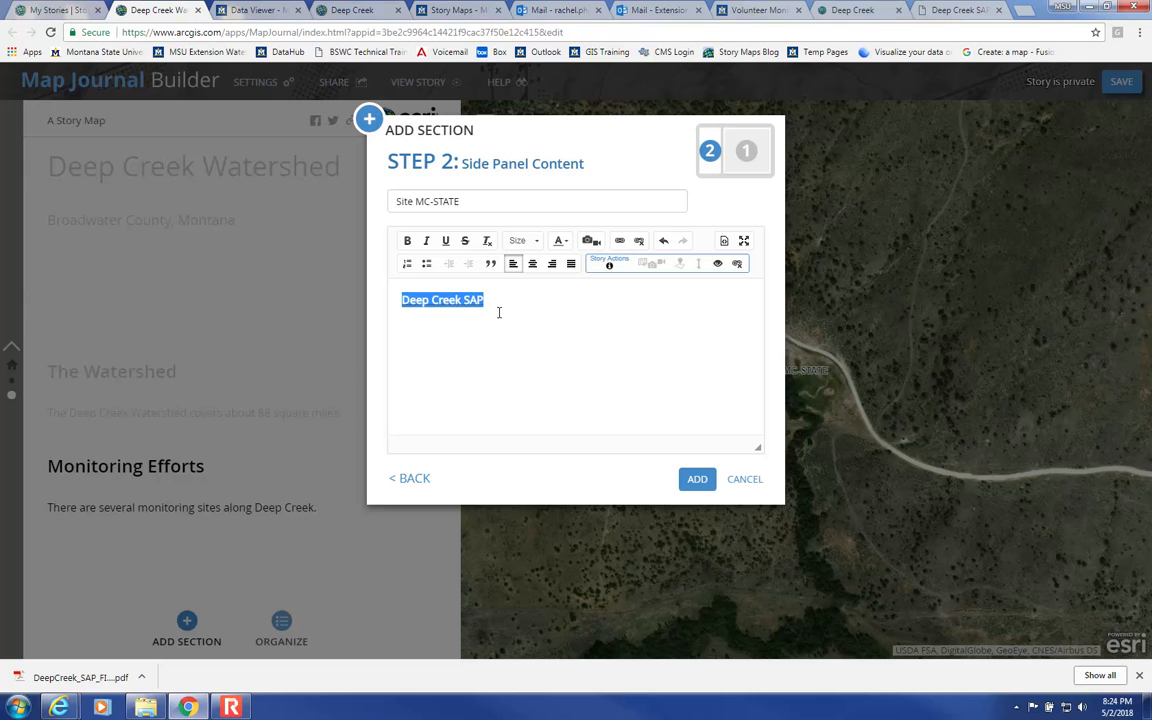
{"action": "left_click", "coordinate": [697, 481]}
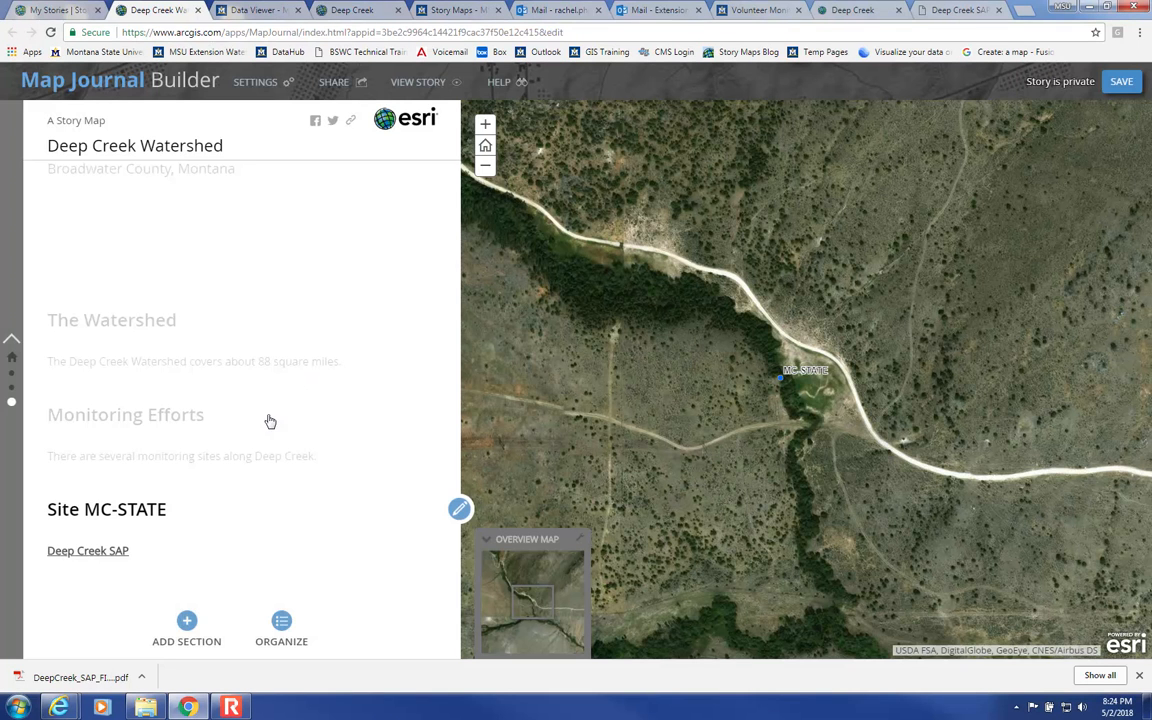
- Test the Deep Creek SAP link in the Site MC-STATE section and return to the story builder
{"action": "left_click", "coordinate": [110, 553]}
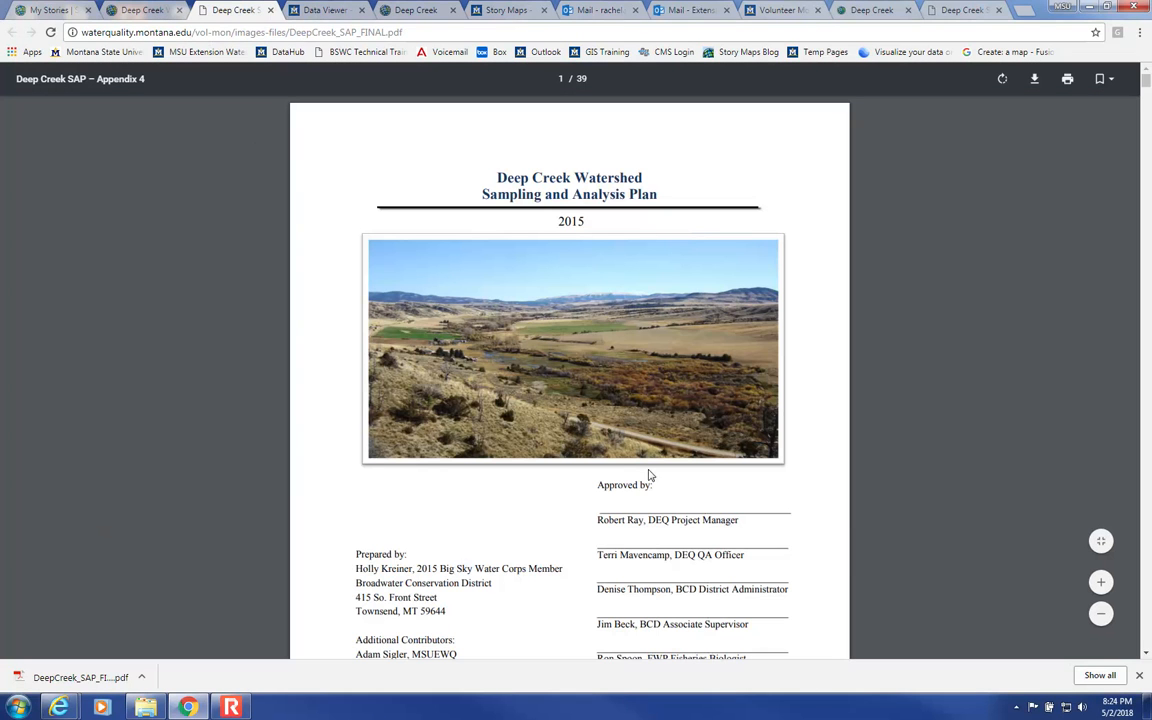
{"action": "left_click", "coordinate": [136, 10]}
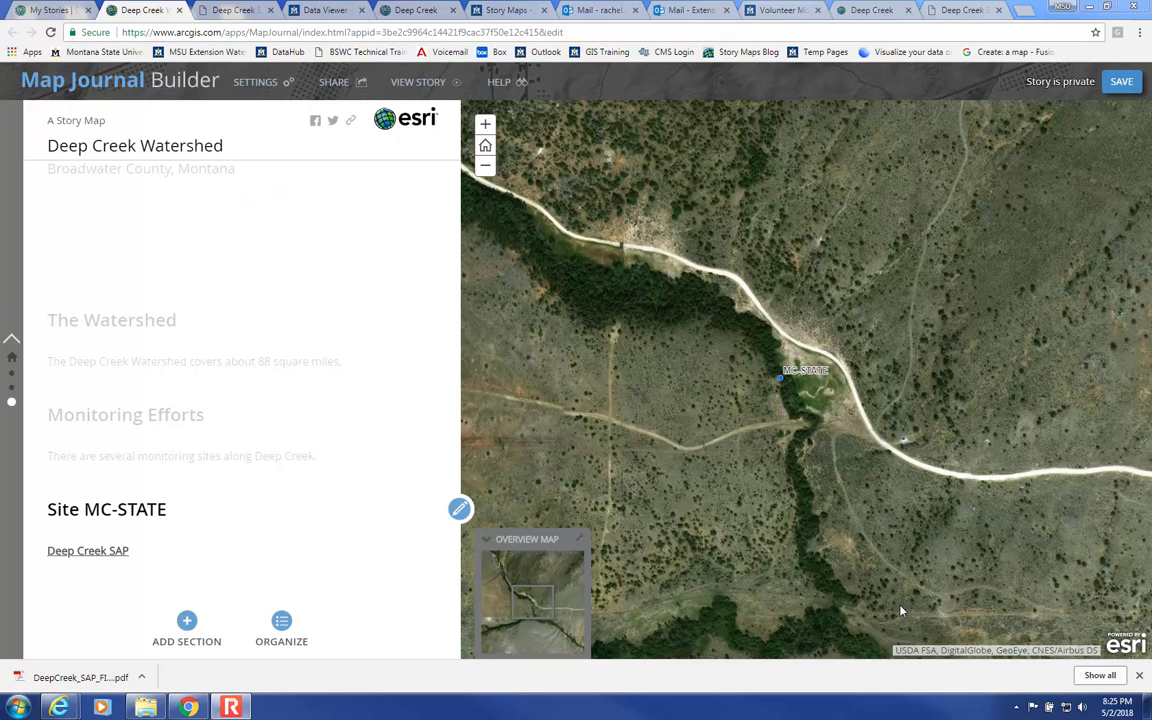
- Switch the story to the Floating Panel layout with the panel on the left, review the theme and font settings, and apply
{"action": "left_click", "coordinate": [257, 88]}
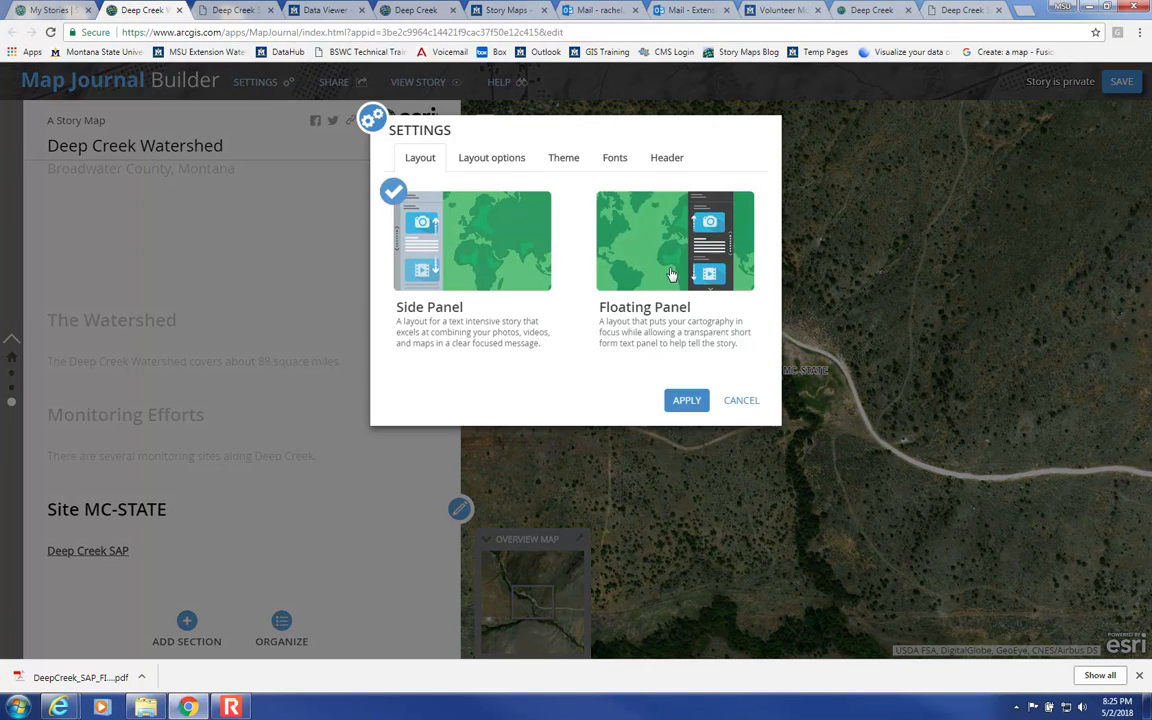
{"action": "left_click", "coordinate": [659, 298]}
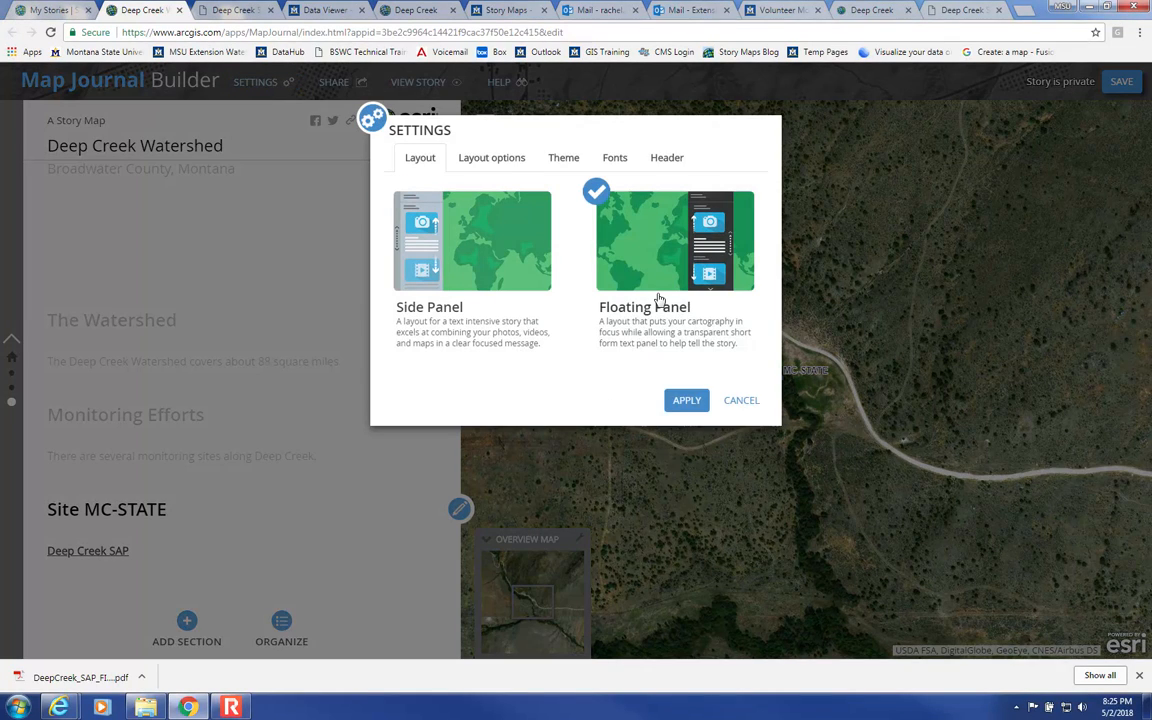
{"action": "left_click", "coordinate": [487, 162]}
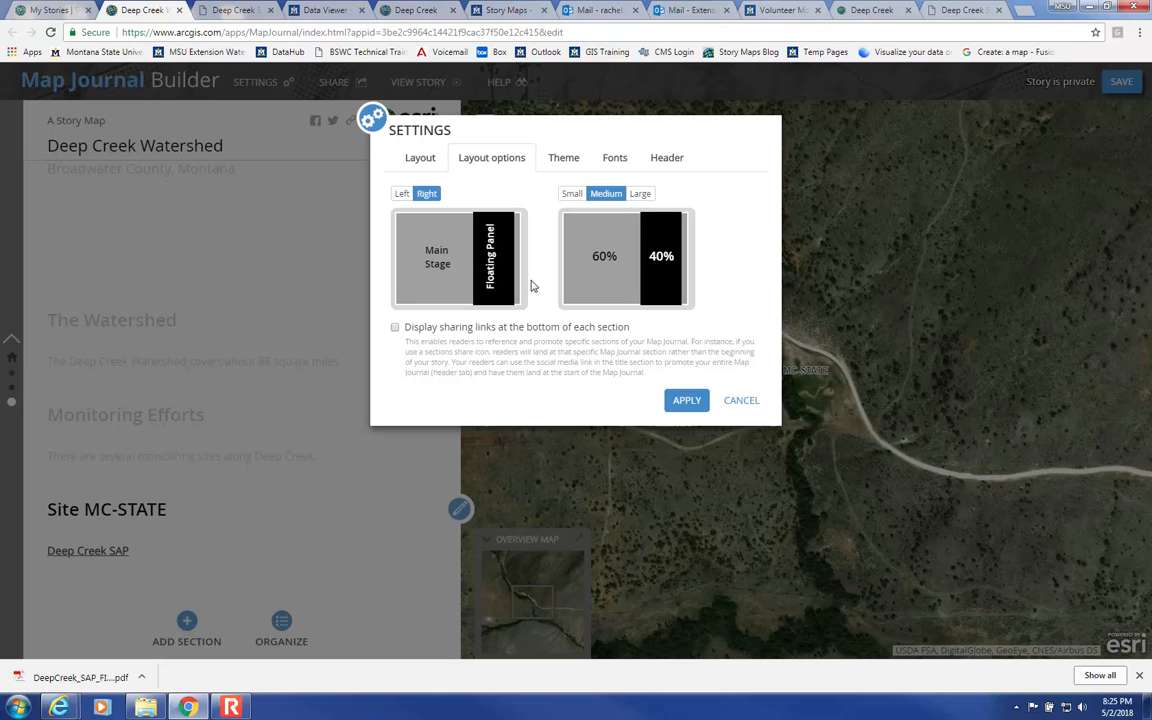
{"action": "left_click", "coordinate": [402, 194]}
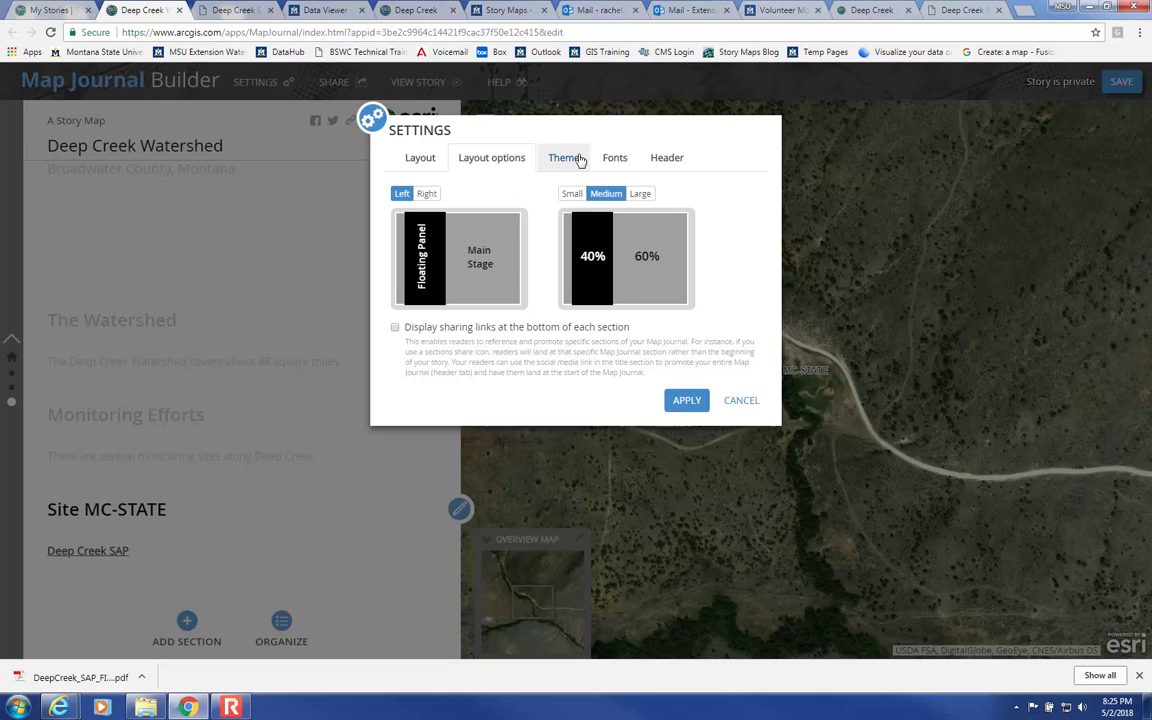
{"action": "left_click", "coordinate": [561, 157]}
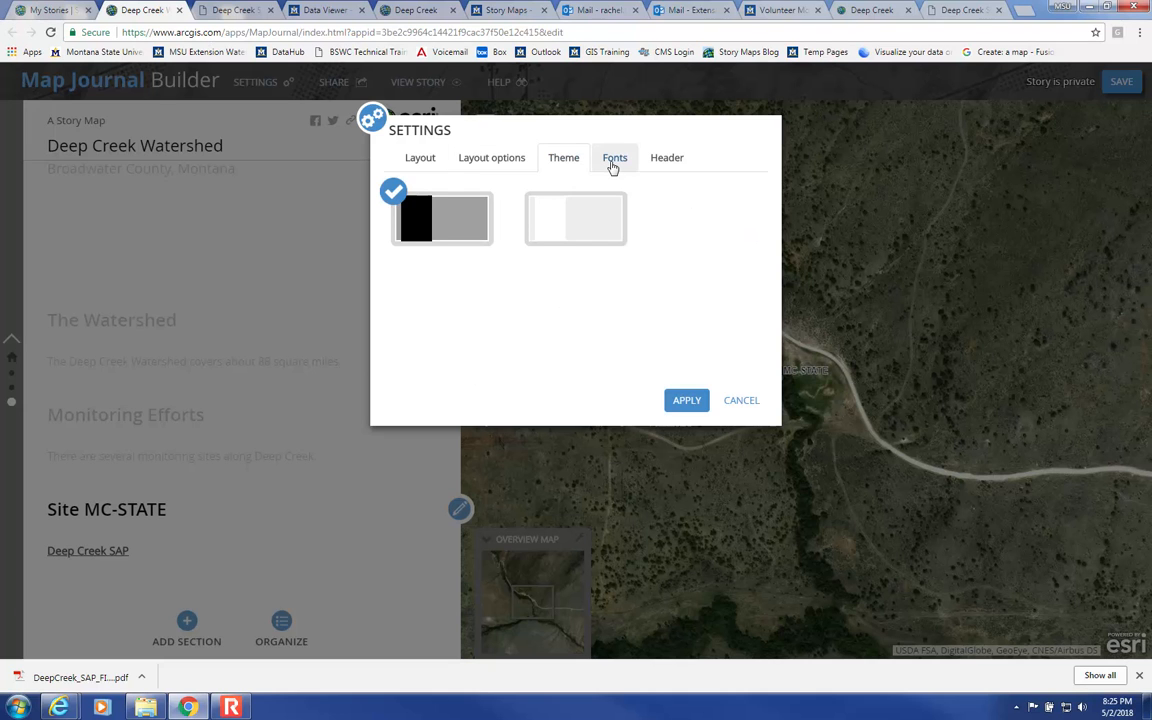
{"action": "left_click", "coordinate": [612, 164]}
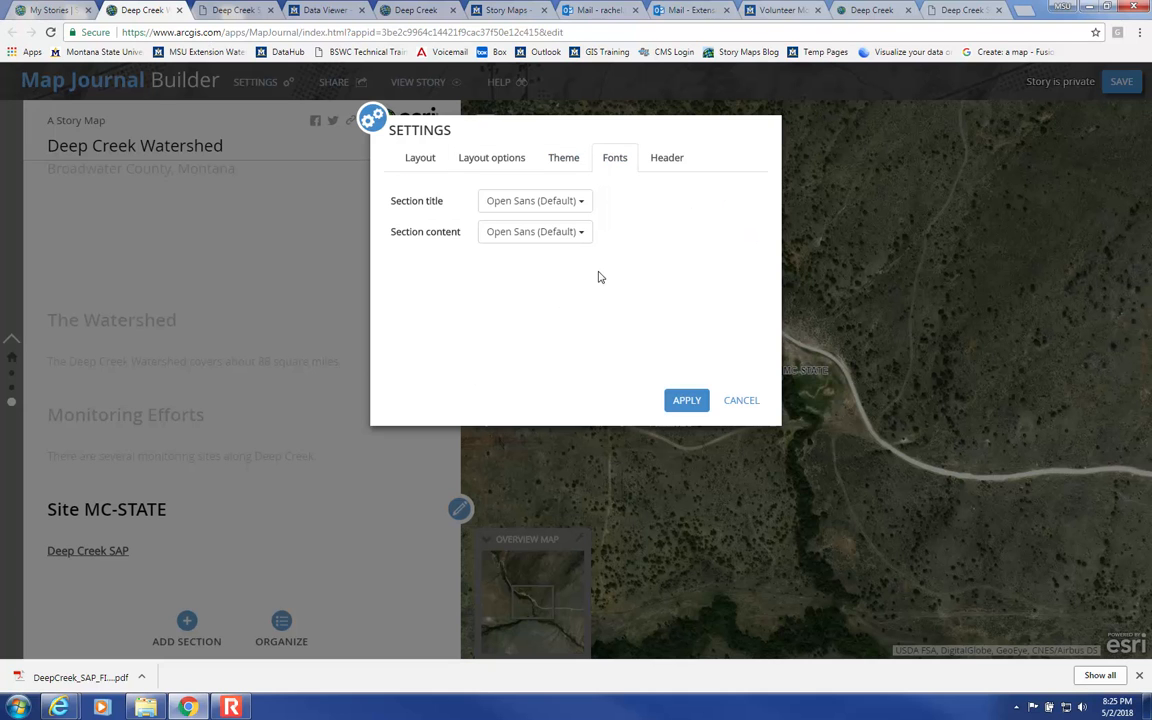
{"action": "left_click", "coordinate": [687, 400]}
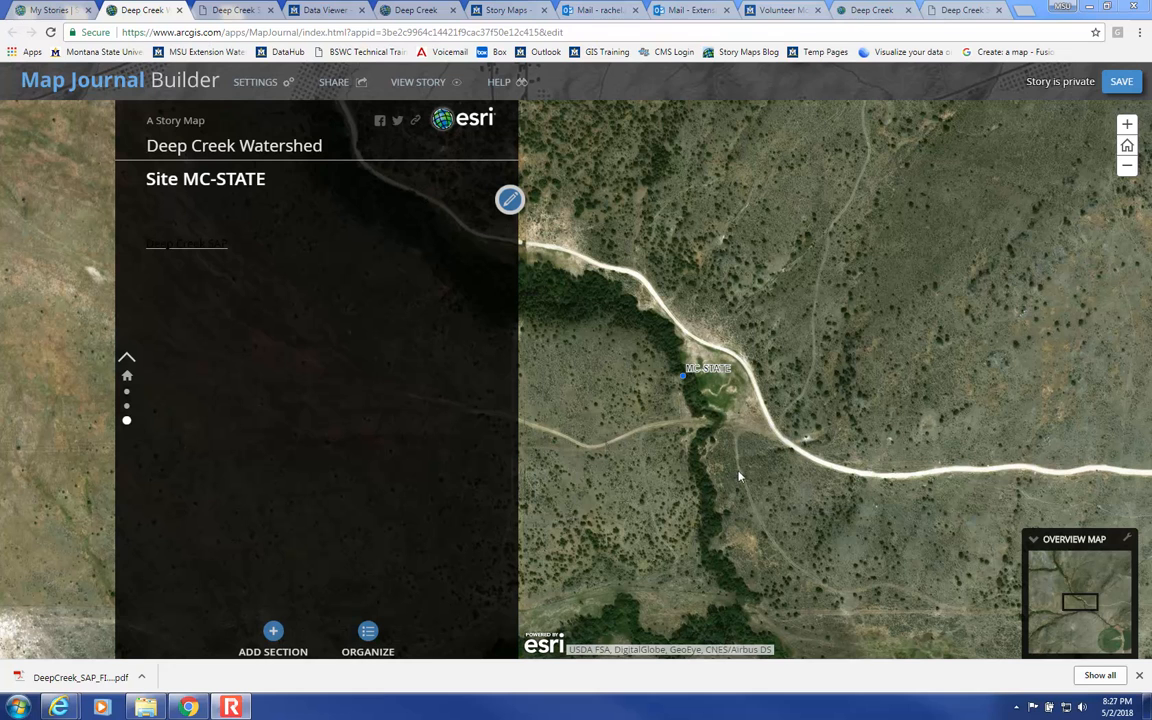
- Set the "Deep Creek SAP" link text in the Site MC-STATE section to the automatic text color and save the section
{"action": "left_click", "coordinate": [504, 208]}
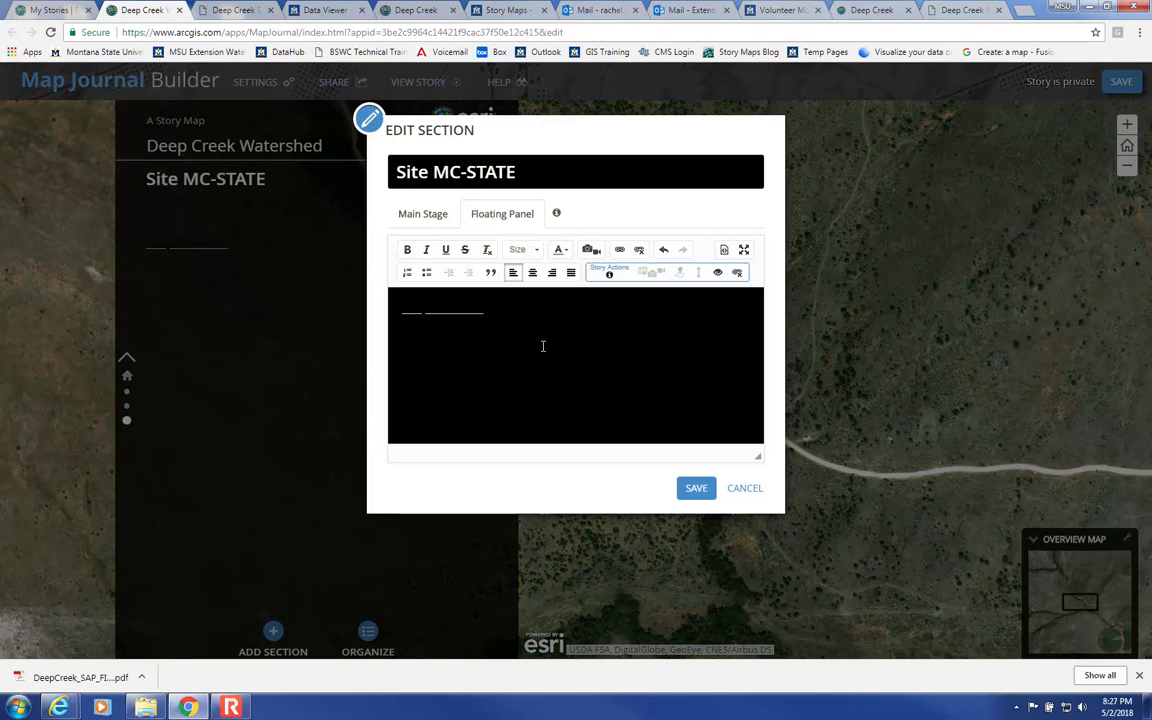
{"action": "left_click_drag", "start_coordinate": [489, 311], "coordinate": [390, 309]}
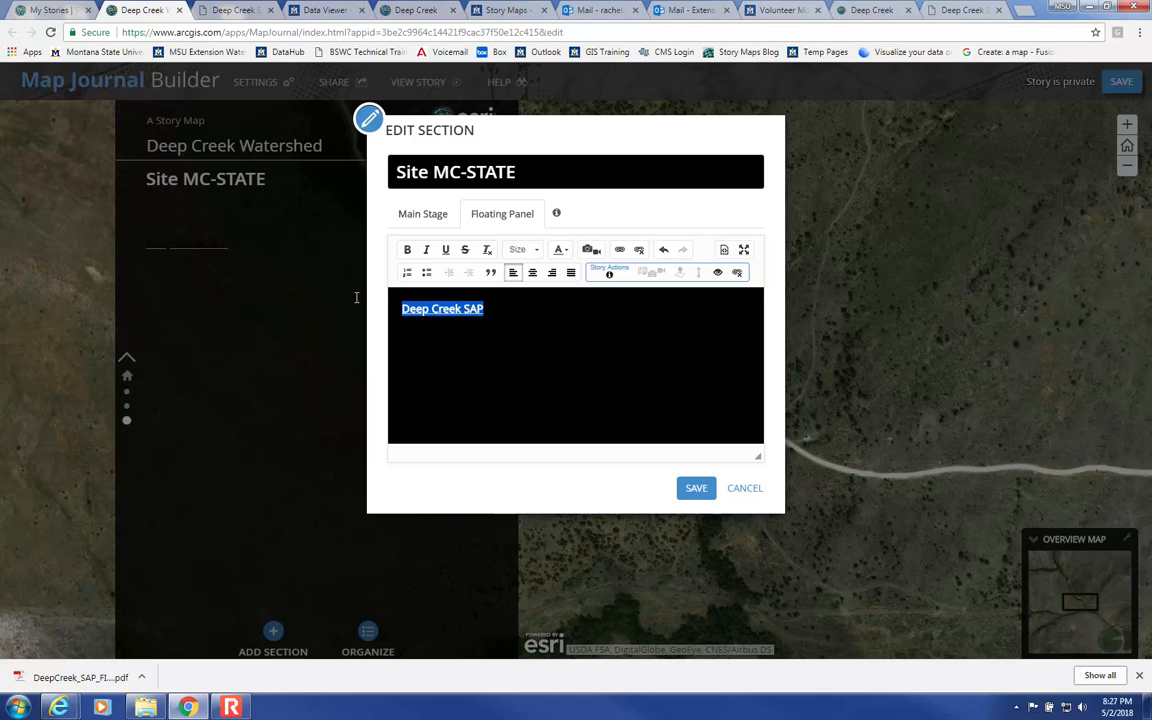
{"action": "left_click", "coordinate": [561, 250]}
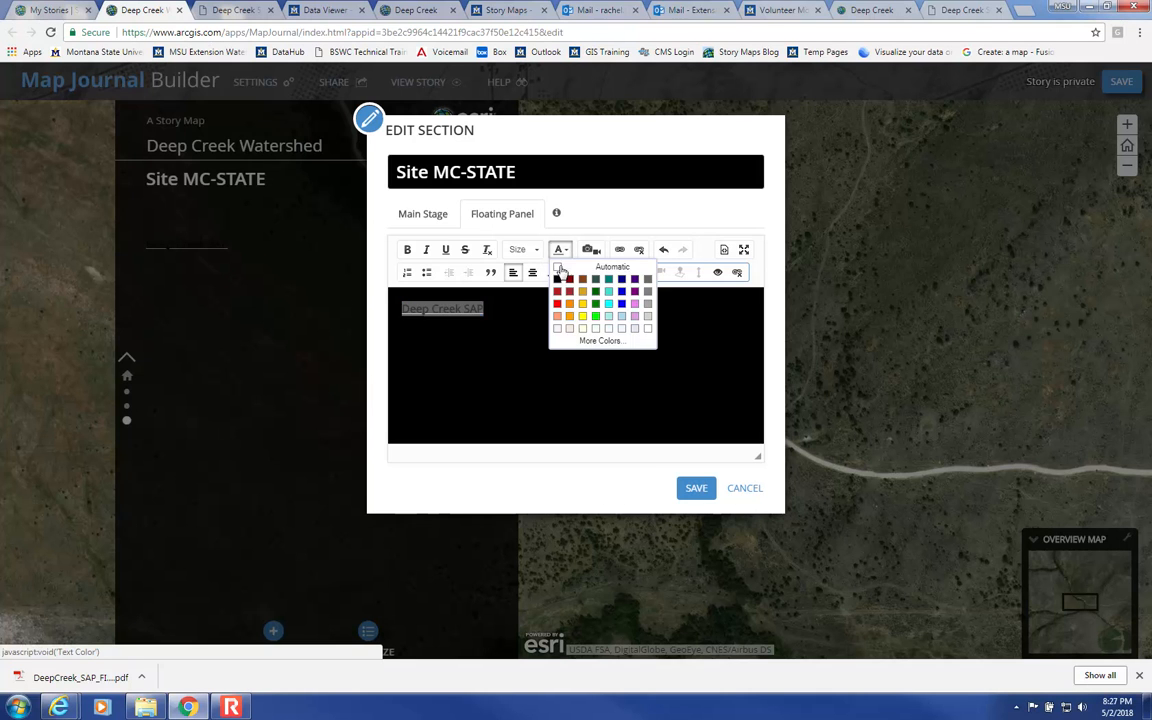
{"action": "left_click", "coordinate": [559, 268]}
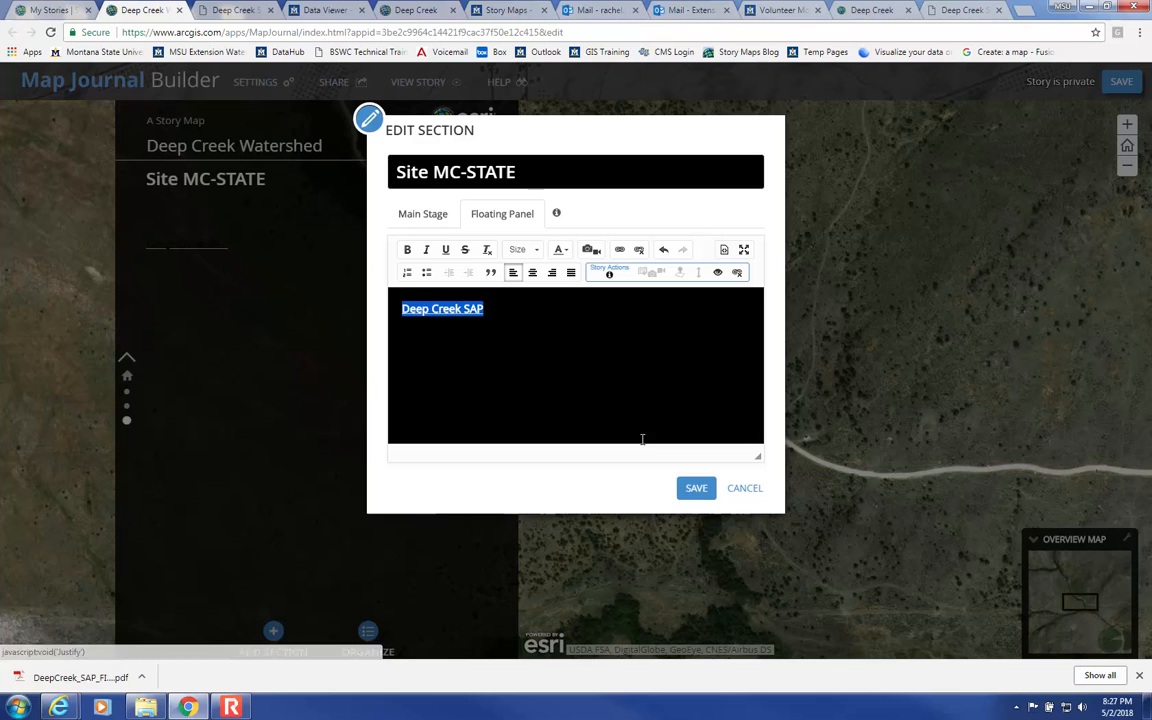
{"action": "left_click", "coordinate": [696, 487]}
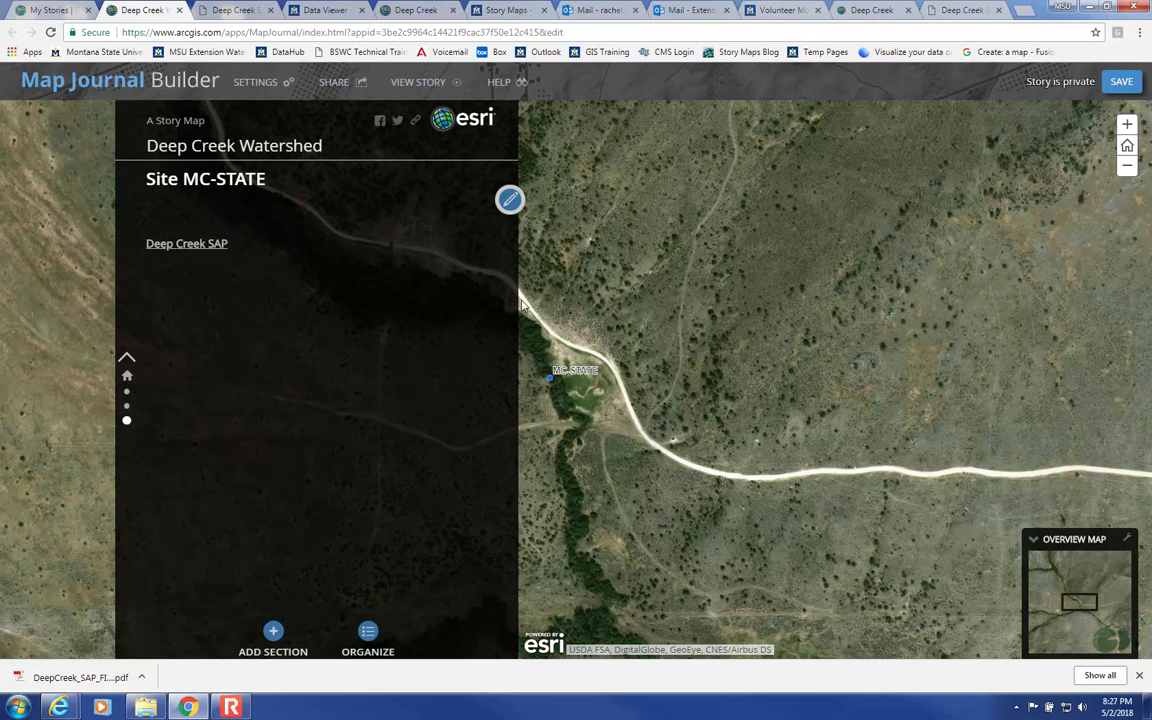
- Reposition the Site MC-STATE section's map so the site marker sits centered in the area beside the floating panel, and save location and section
{"action": "left_click", "coordinate": [509, 199]}
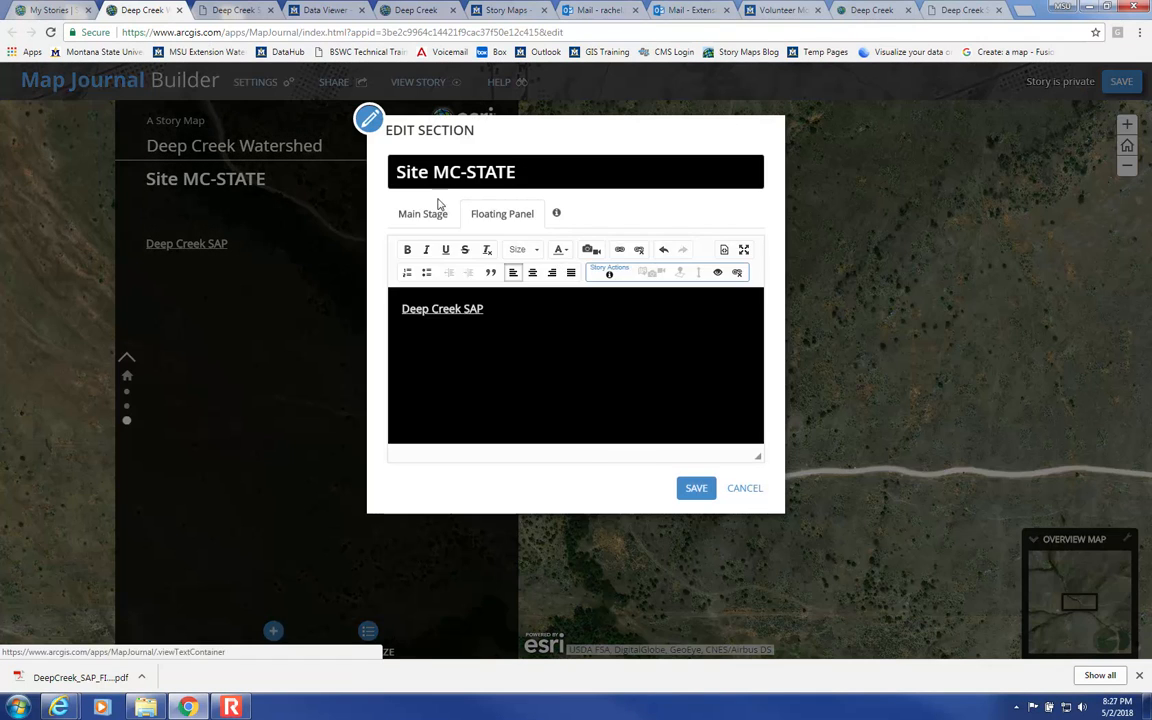
{"action": "left_click", "coordinate": [430, 214]}
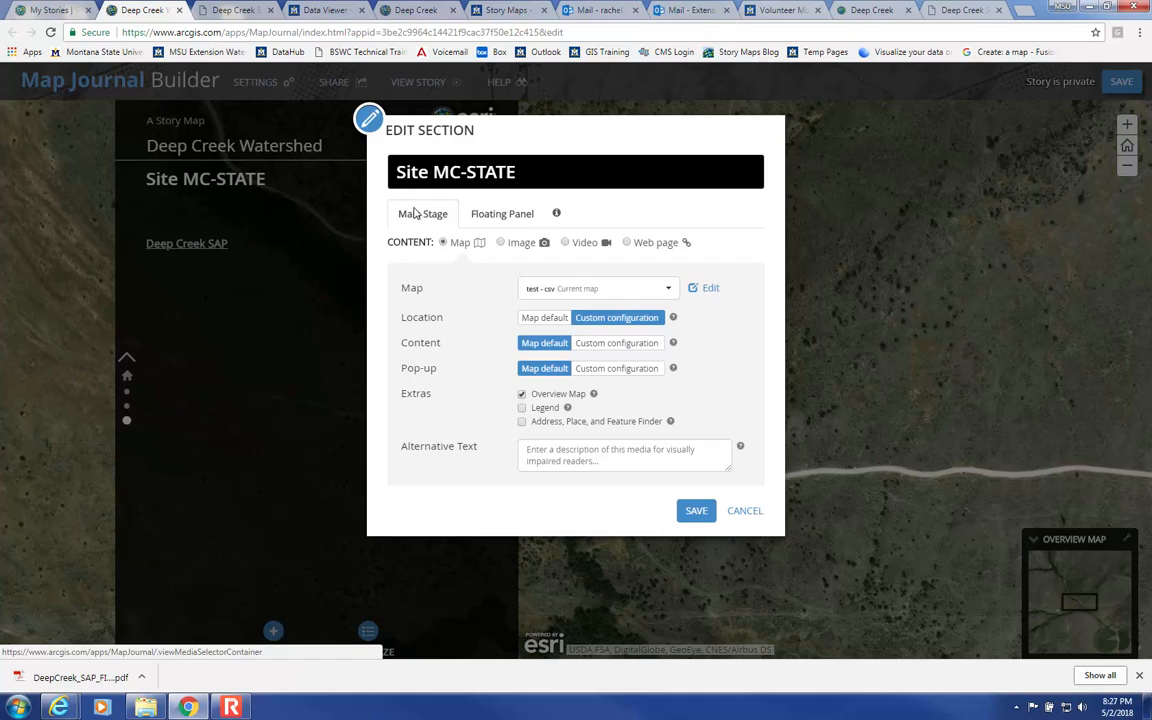
{"action": "left_click", "coordinate": [640, 318]}
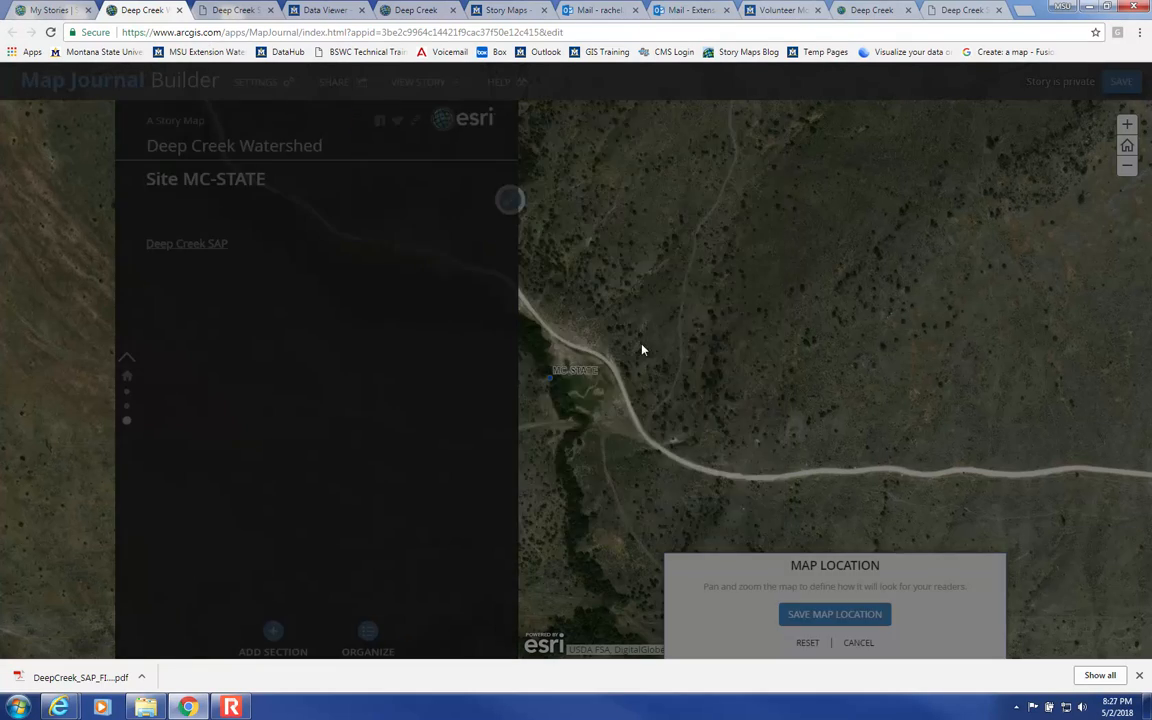
{"action": "left_click_drag", "start_coordinate": [644, 397], "coordinate": [899, 397]}
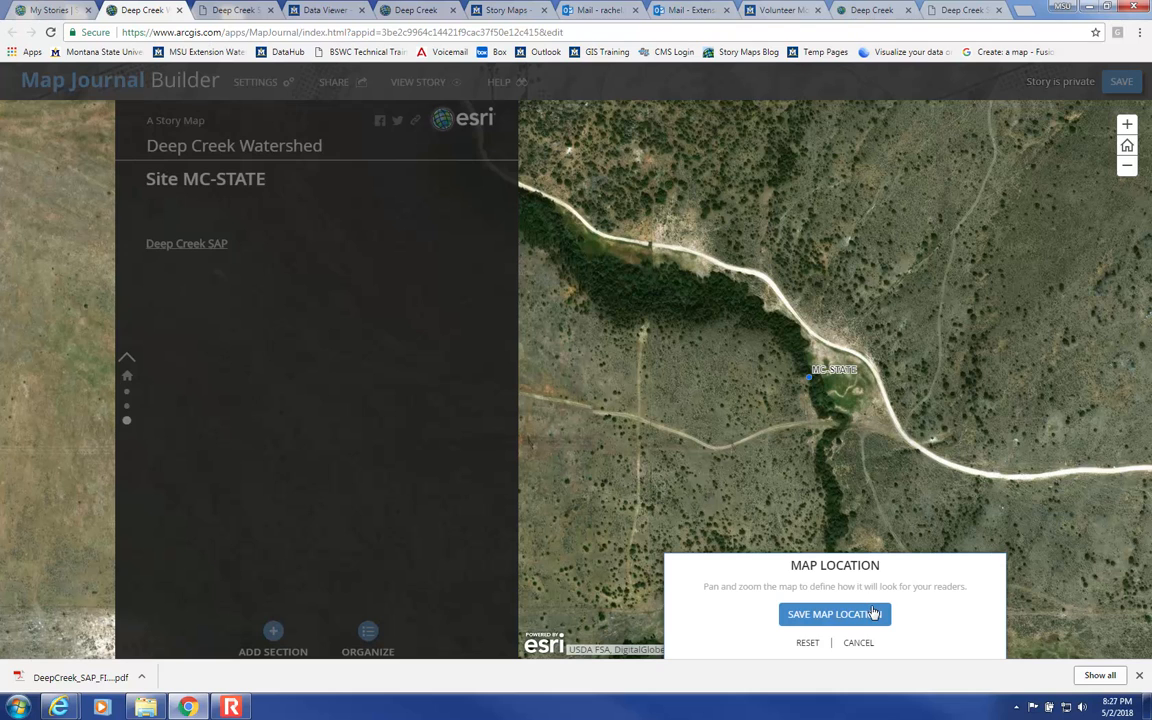
{"action": "left_click", "coordinate": [840, 614]}
{"action": "left_click", "coordinate": [698, 514]}
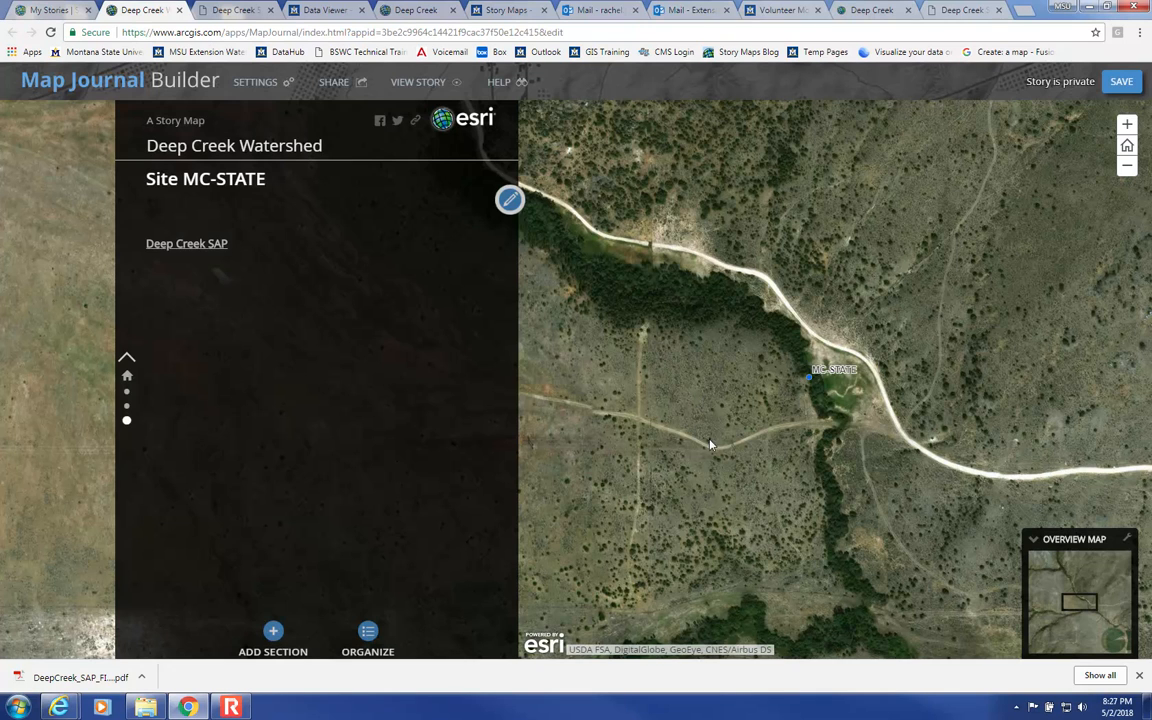
- Save the story, share it as Public and close the sharing dialog
{"action": "left_click", "coordinate": [1106, 83]}
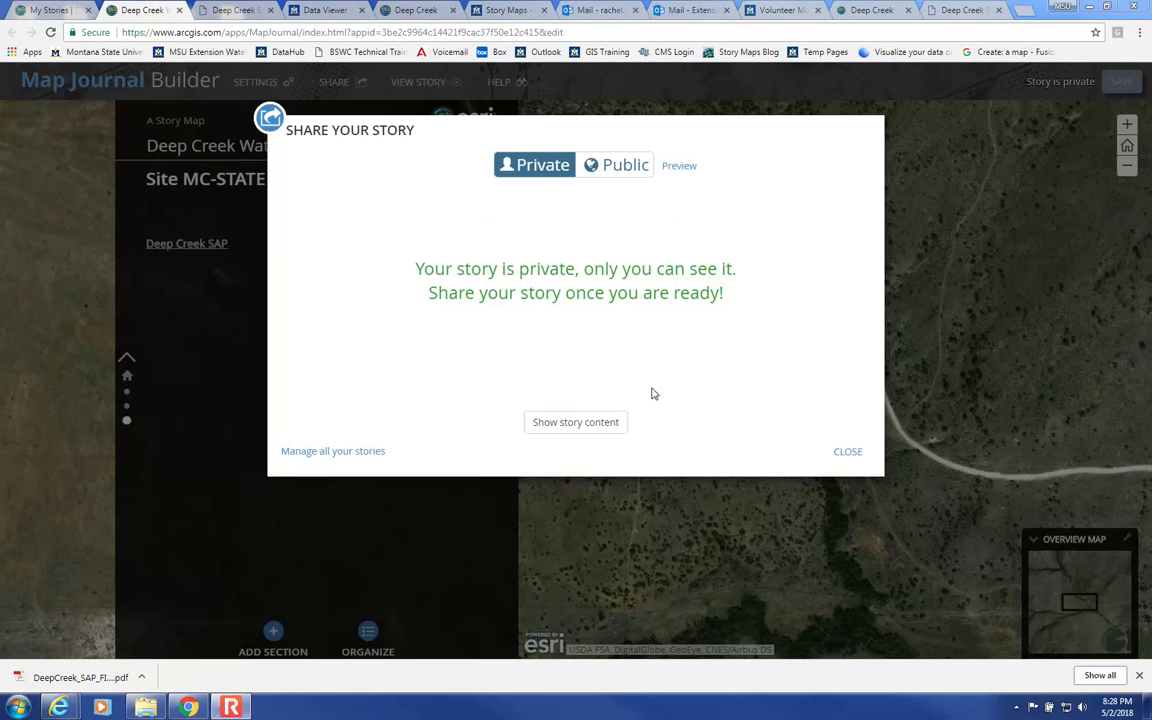
{"action": "left_click", "coordinate": [626, 166]}
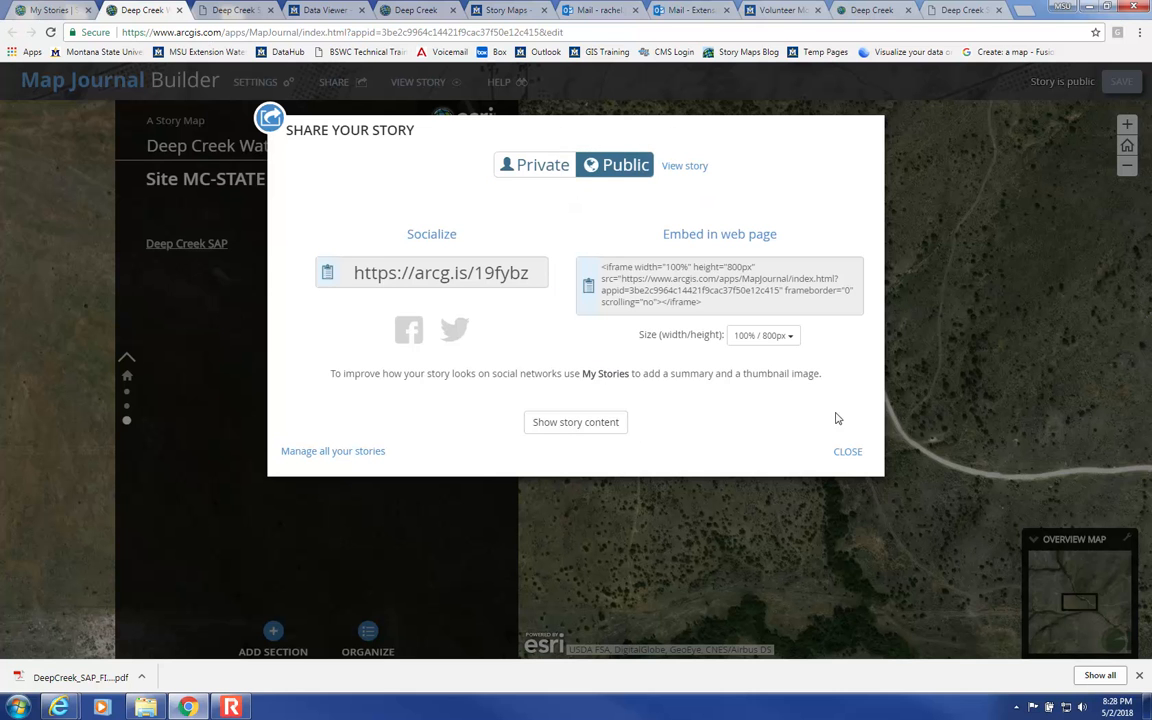
{"action": "left_click", "coordinate": [846, 452]}
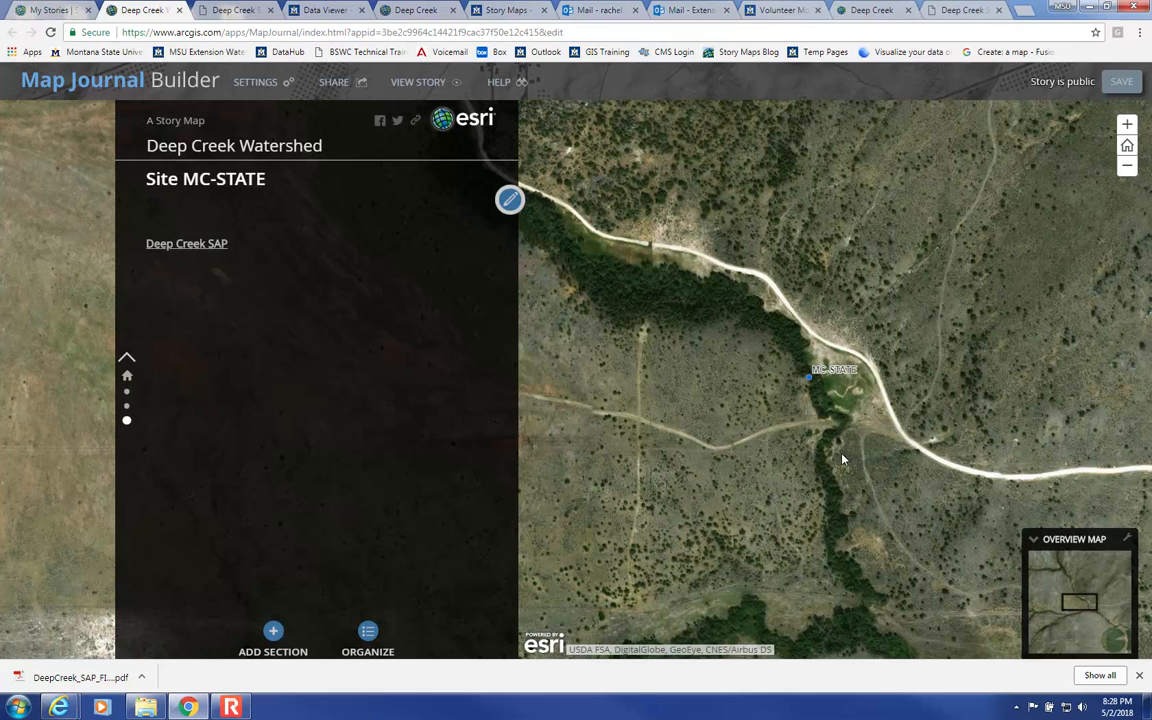